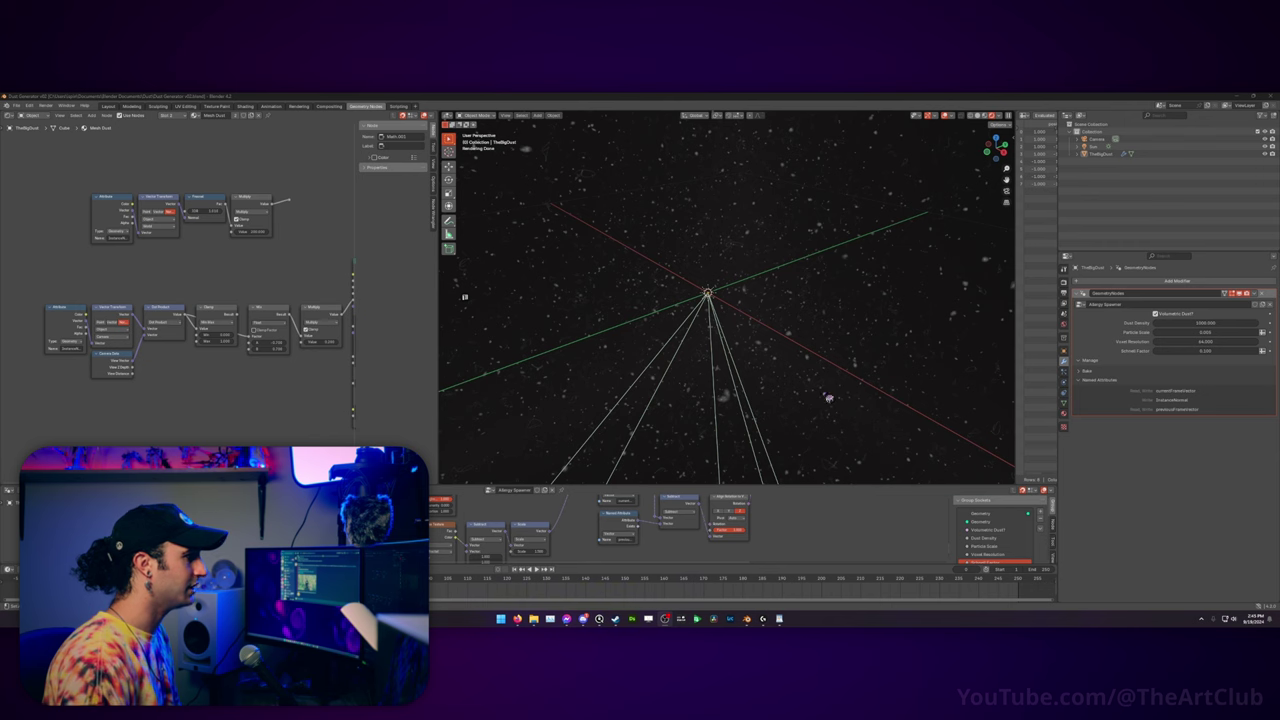
Step: Enlarge the Geometry Node editor so the Allergy Spawner node tree has more room
drag(780, 487, 780, 280)
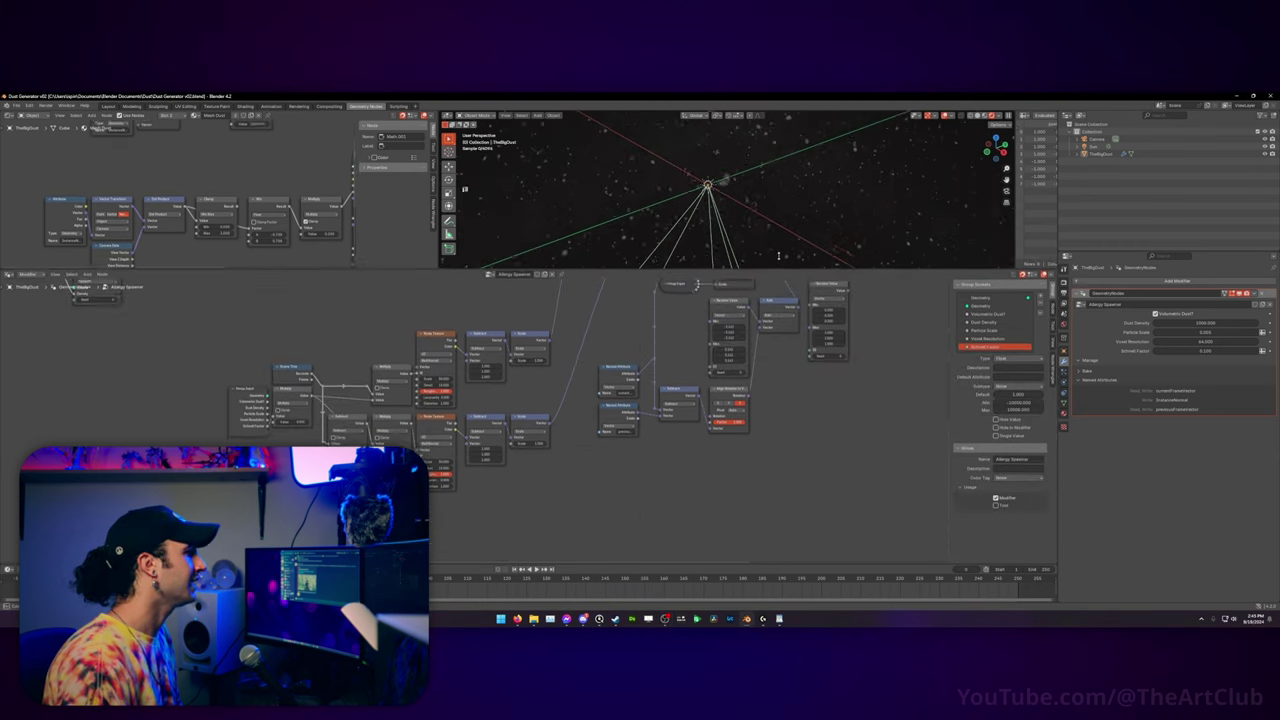
Step: Pan the upper node chain, restore the 3D view, switch to Solid shading and select TheBigDust
middle_drag(873, 404, 823, 534)
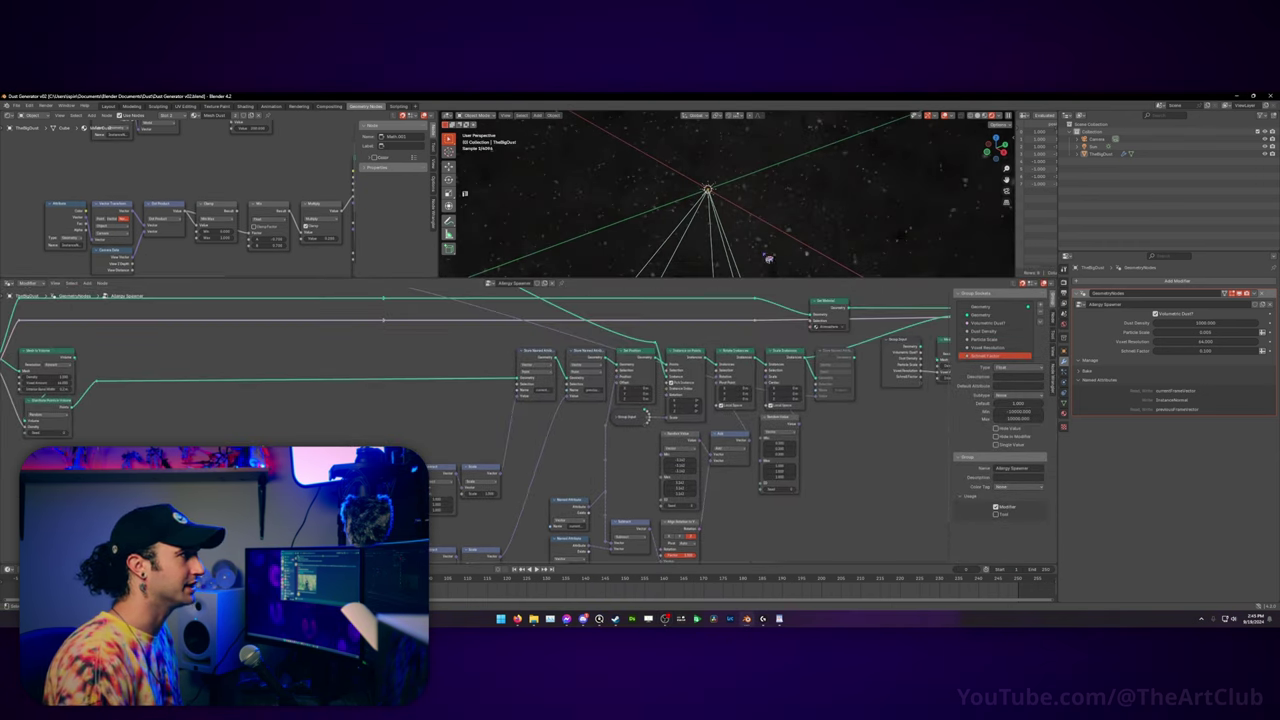
middle_drag(770, 255, 801, 196)
drag(806, 279, 806, 480)
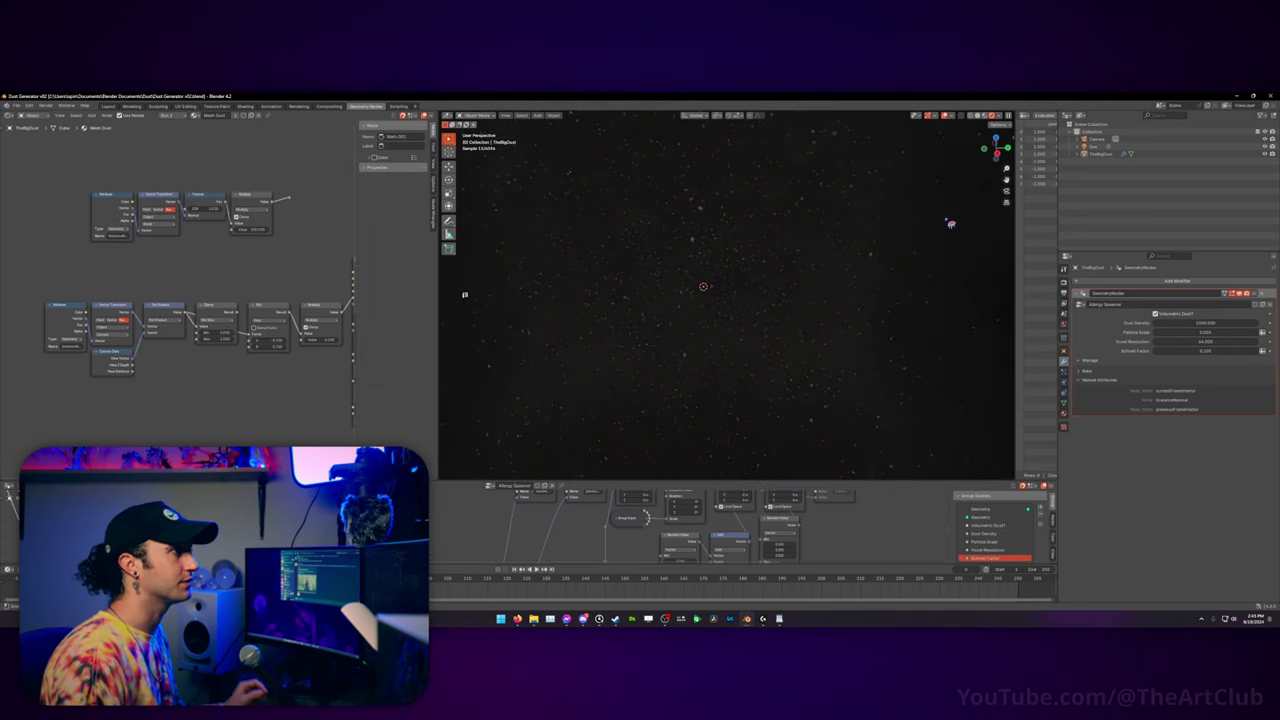
key(z)
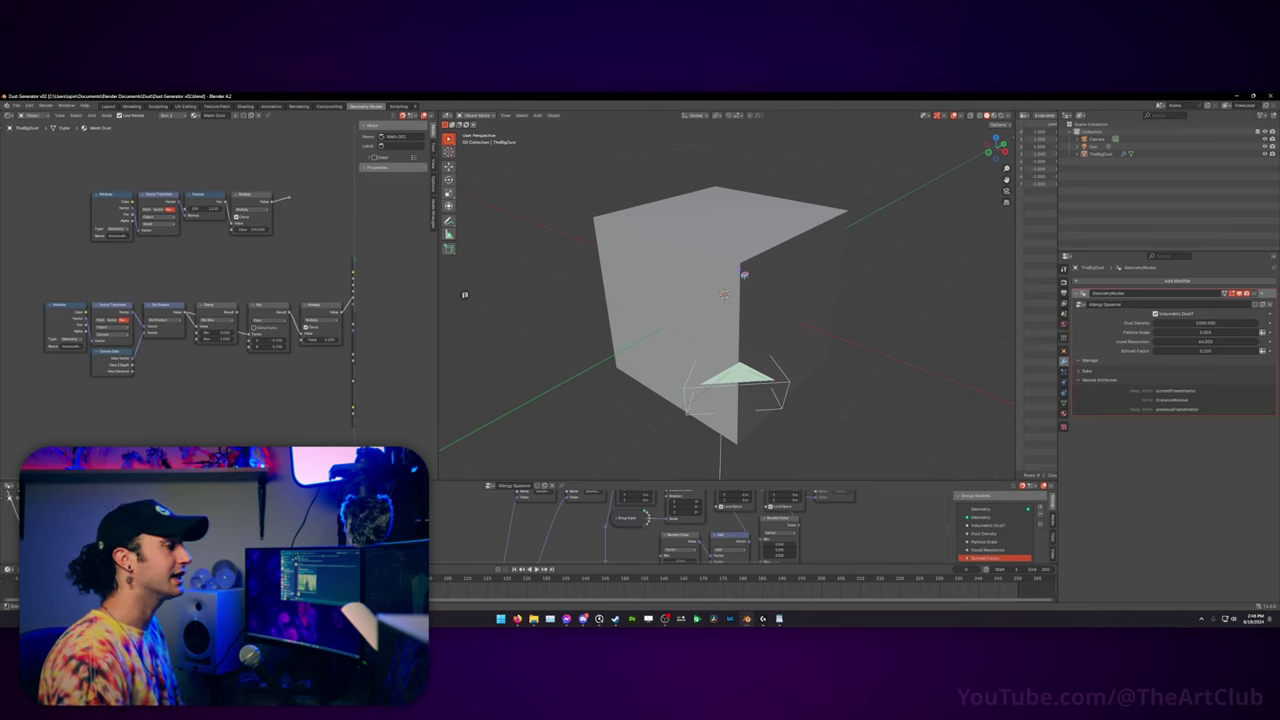
click(743, 274)
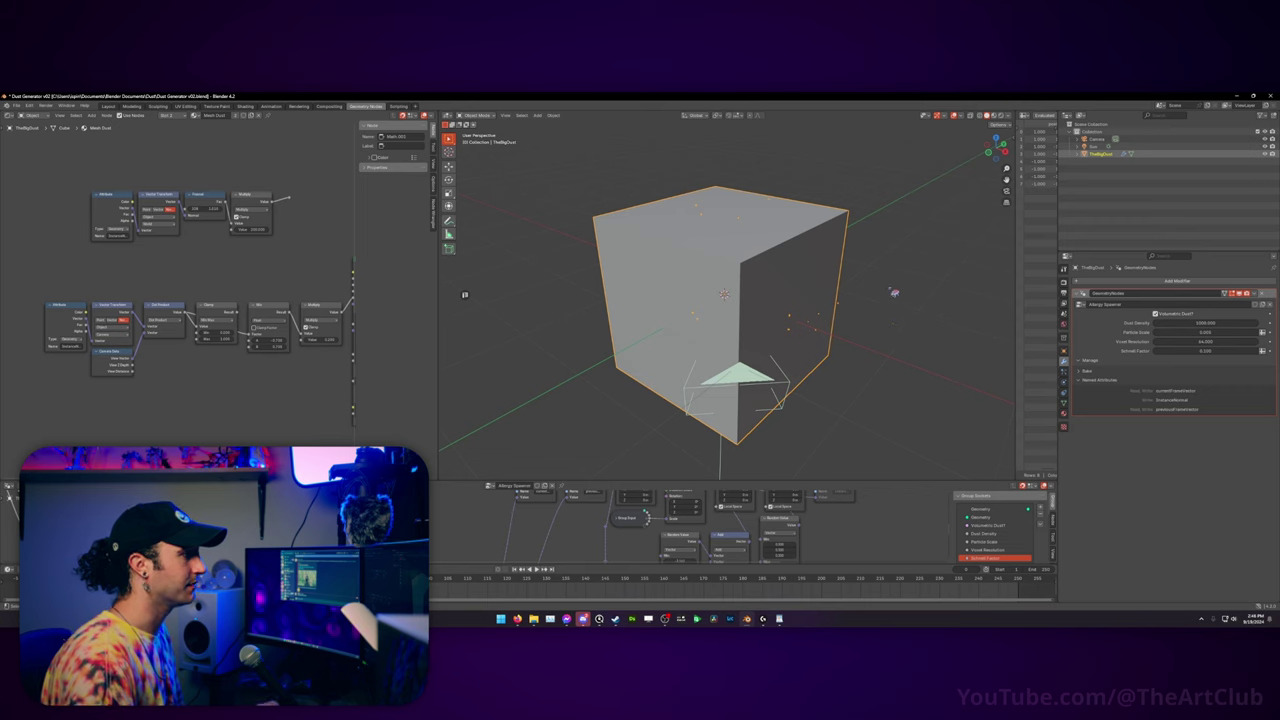
scroll(862, 316, up, 8)
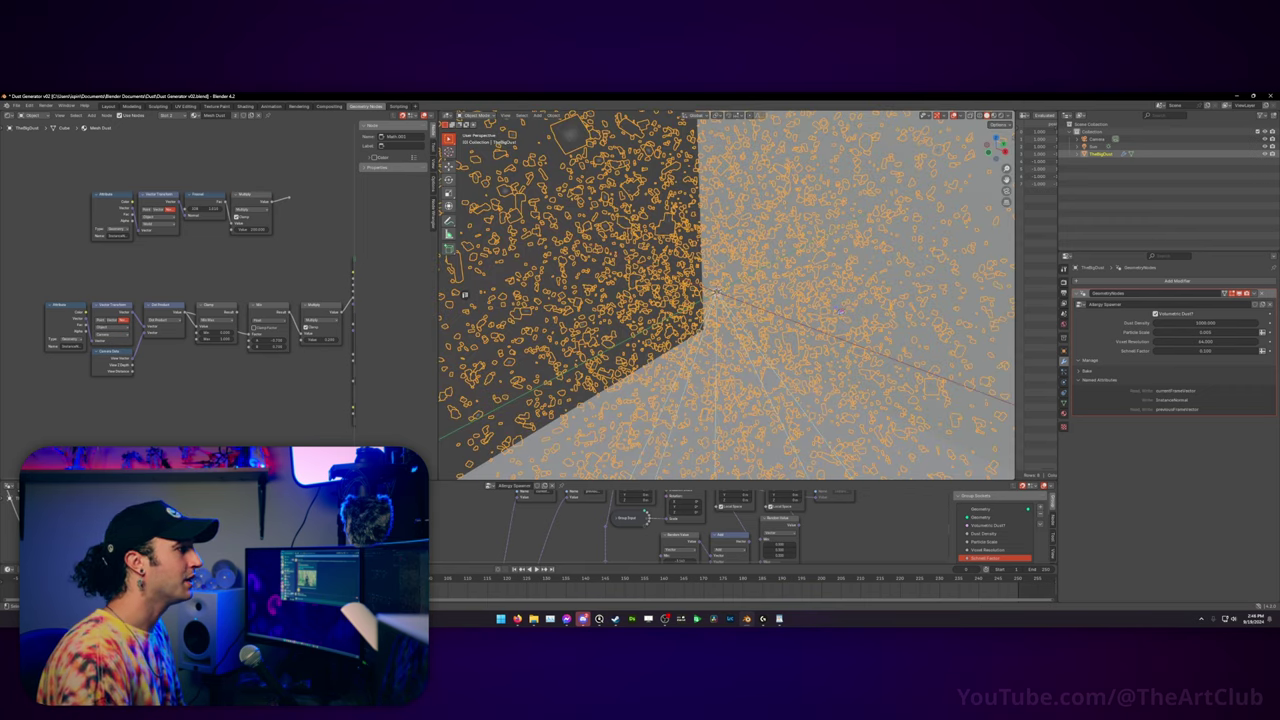
Step: Orbit the view inside the dust cube and deselect the dust object
middle_drag(726, 295, 750, 320)
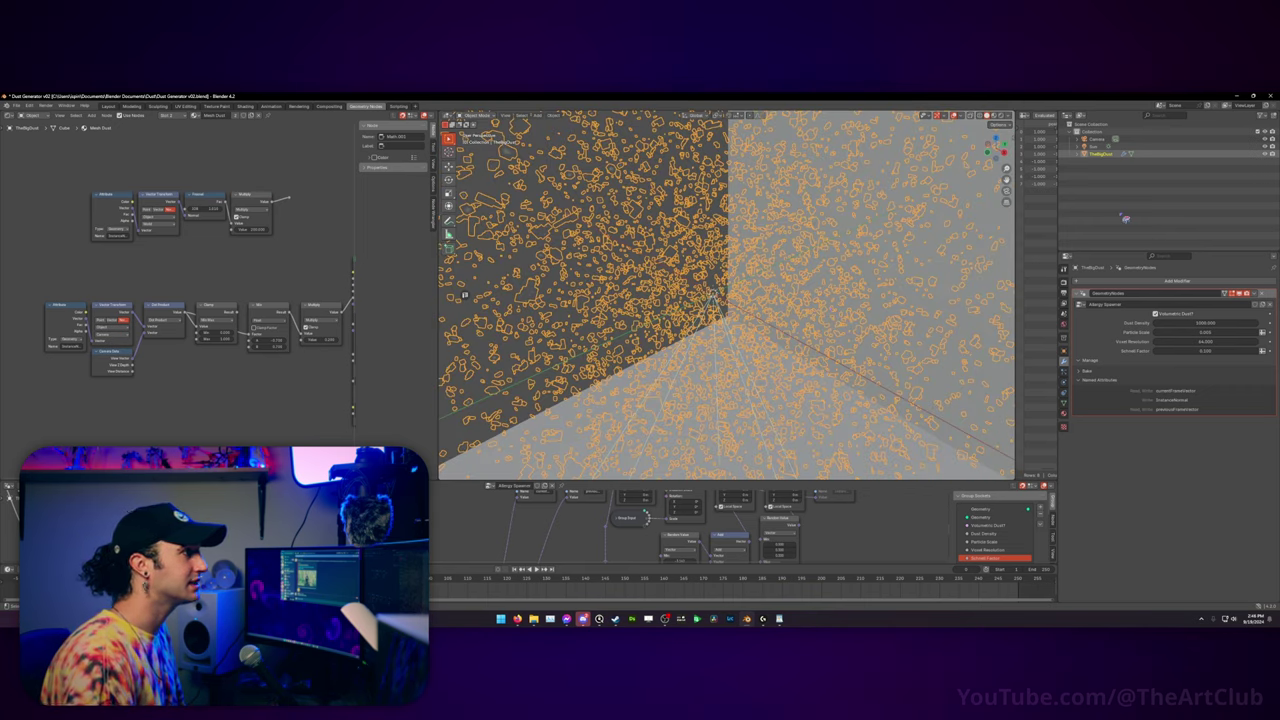
click(1124, 218)
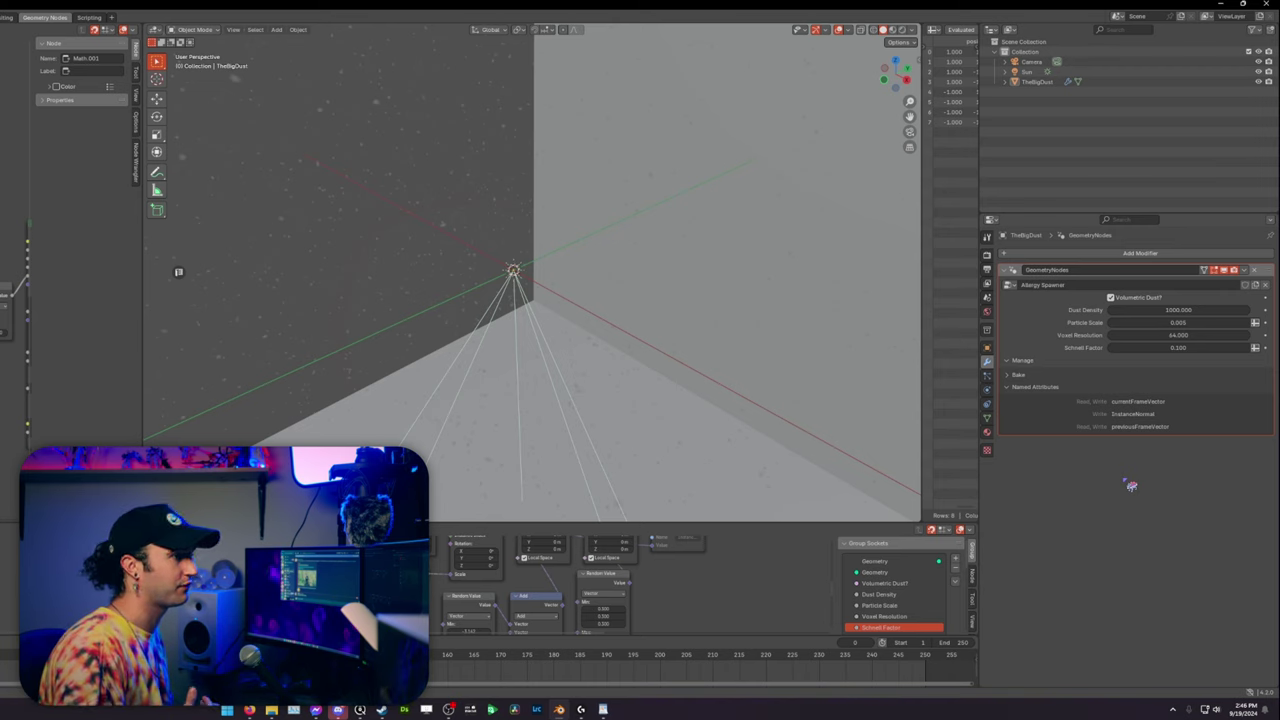
Step: Uncheck Volumetric Dust? for mesh dust particles and switch the viewport to Rendered shading
click(1118, 299)
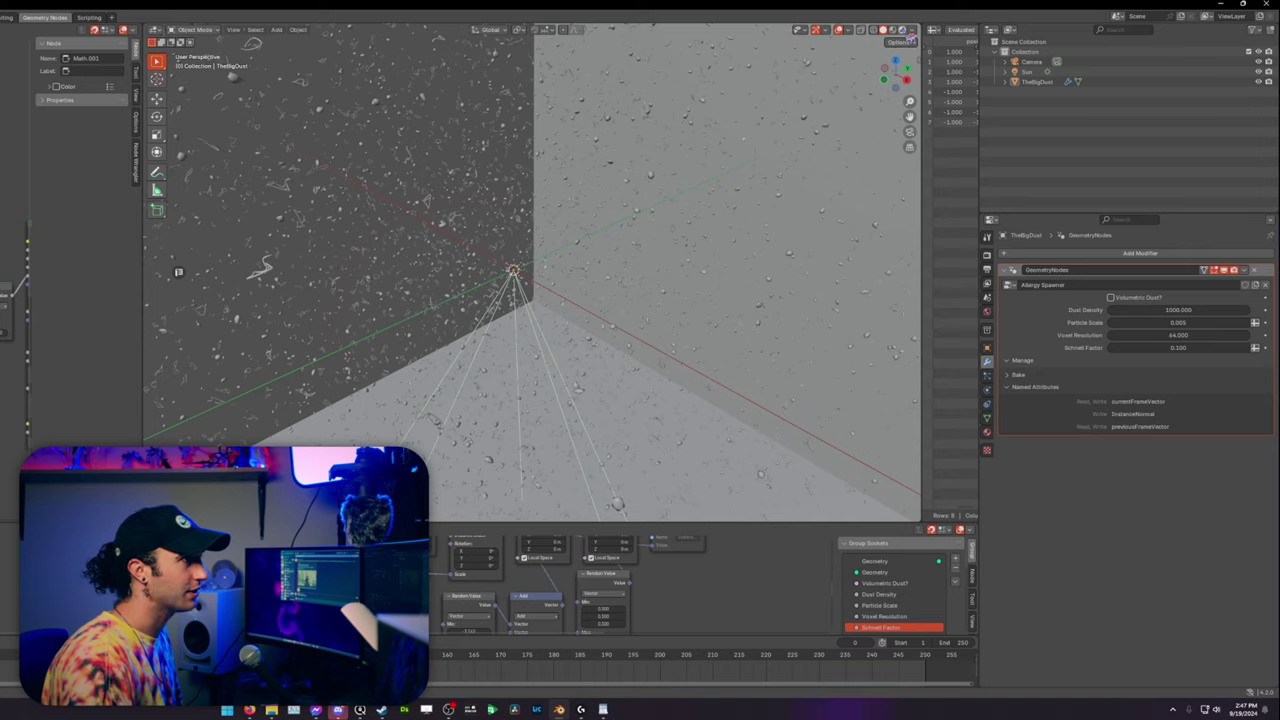
click(903, 30)
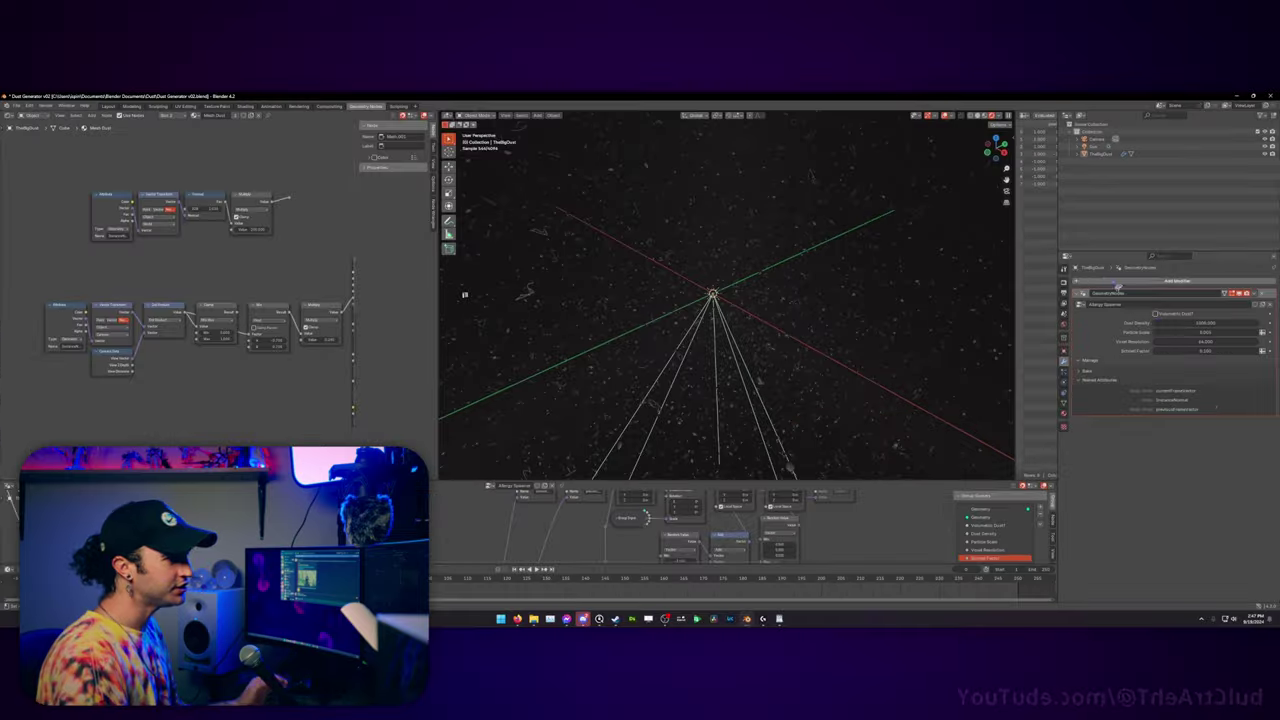
Step: Orbit the rendered dust, play the timeline animation, and enlarge the node editor
middle_drag(805, 247, 640, 262)
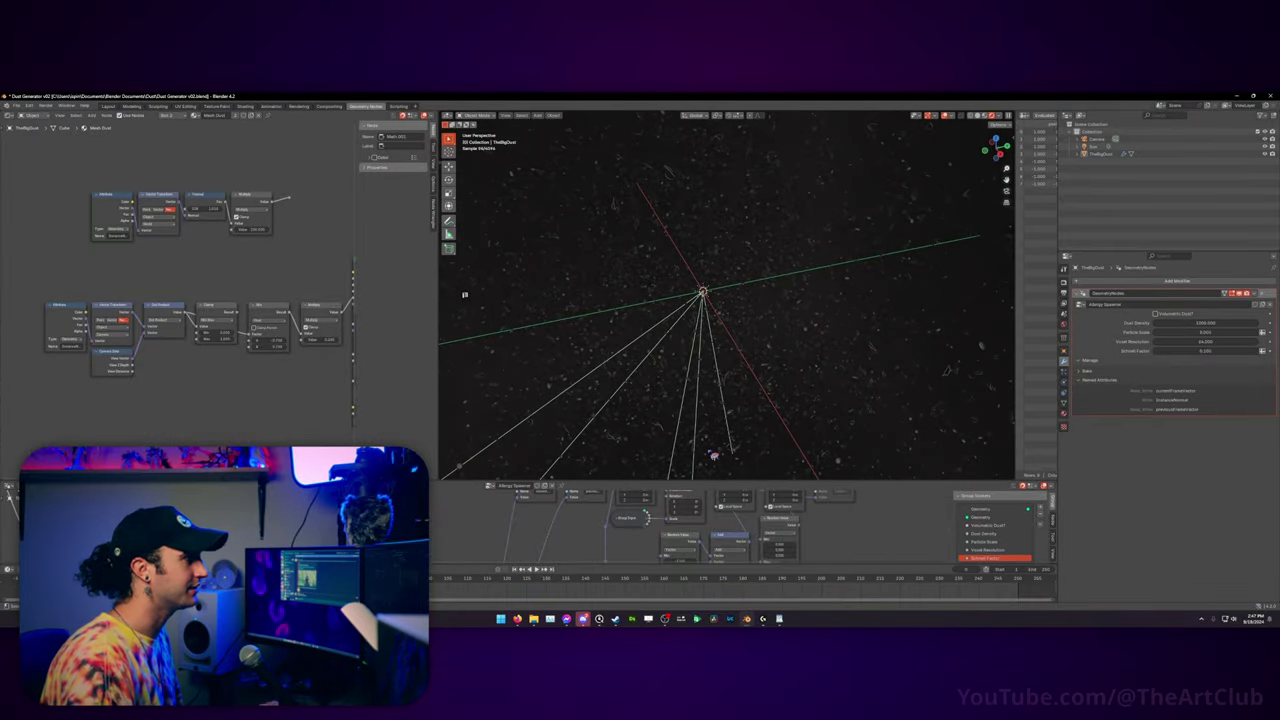
click(536, 569)
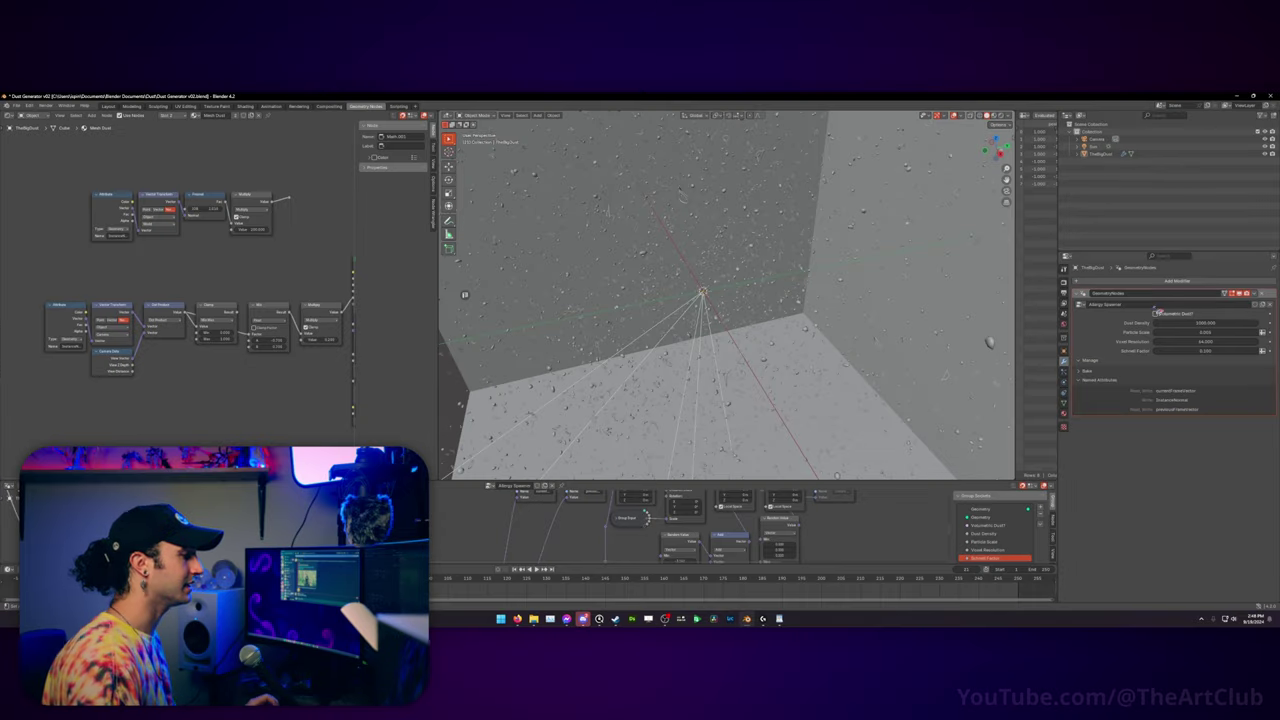
drag(709, 482, 709, 211)
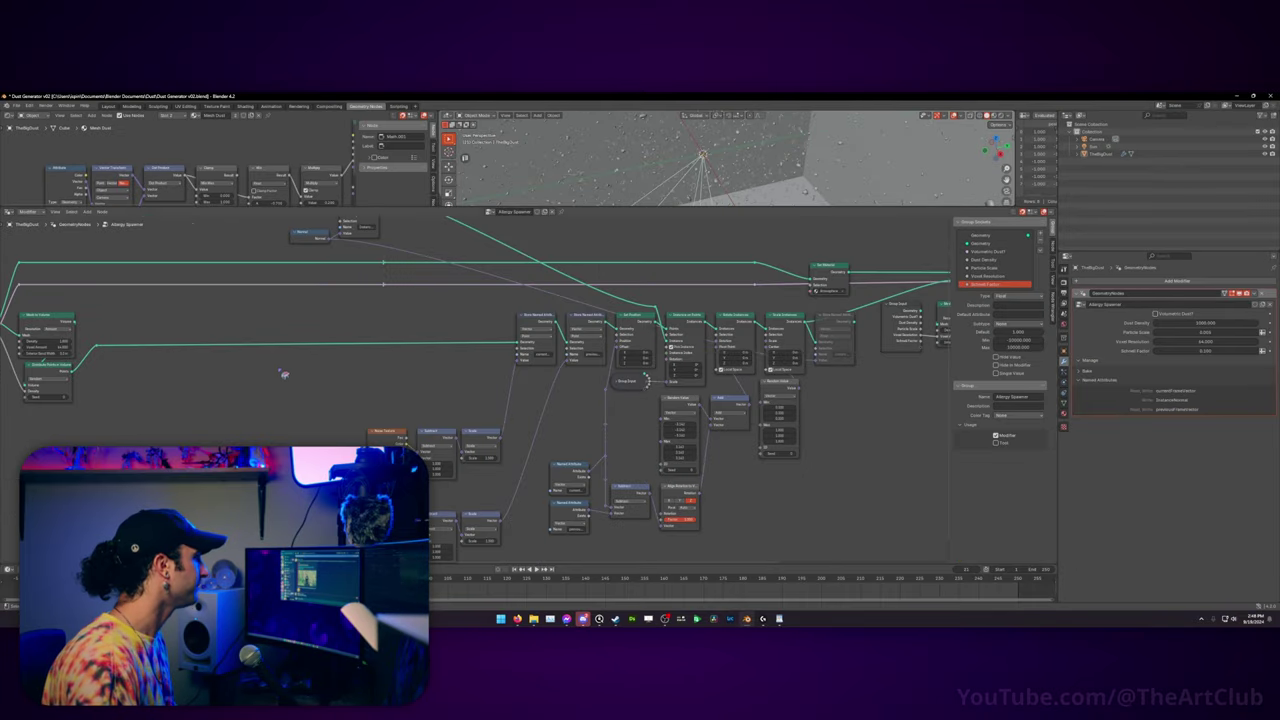
Step: Zoom and pan over the Allergy Spawner nodes, then enlarge the 3D viewport again
scroll(270, 380, down, 3)
scroll(468, 391, up, 2)
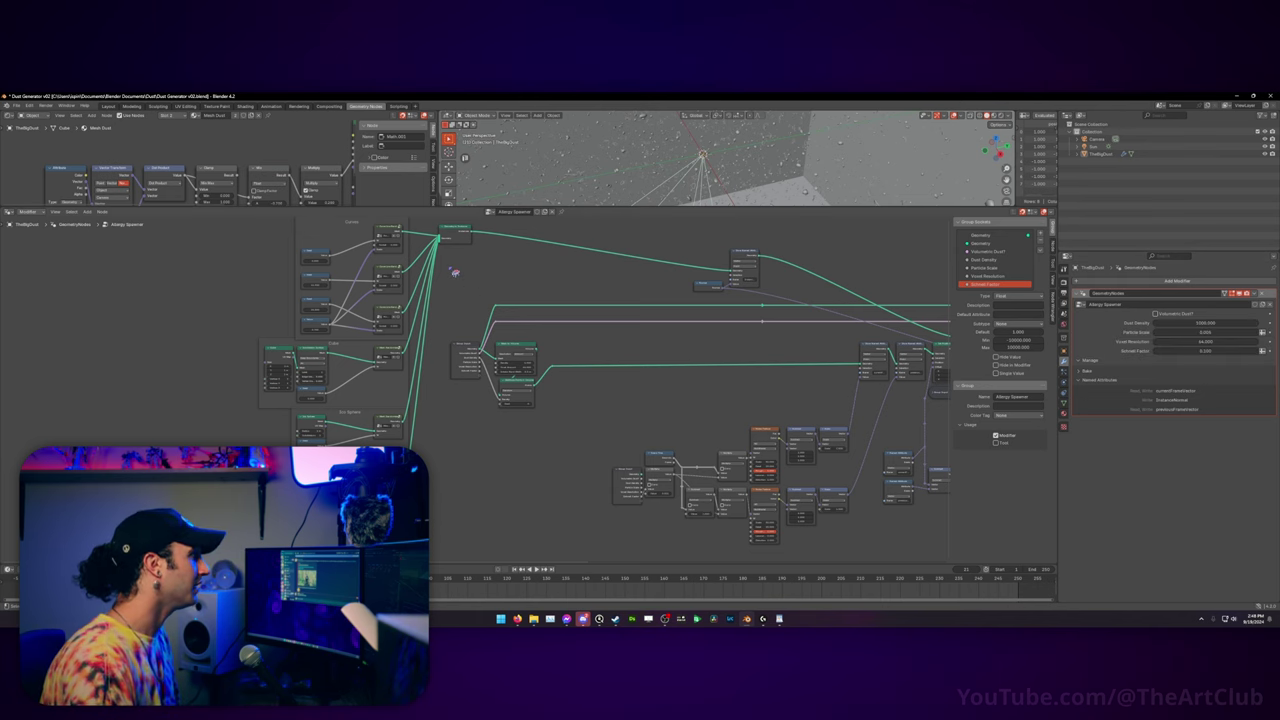
middle_drag(455, 272, 438, 298)
drag(605, 207, 614, 438)
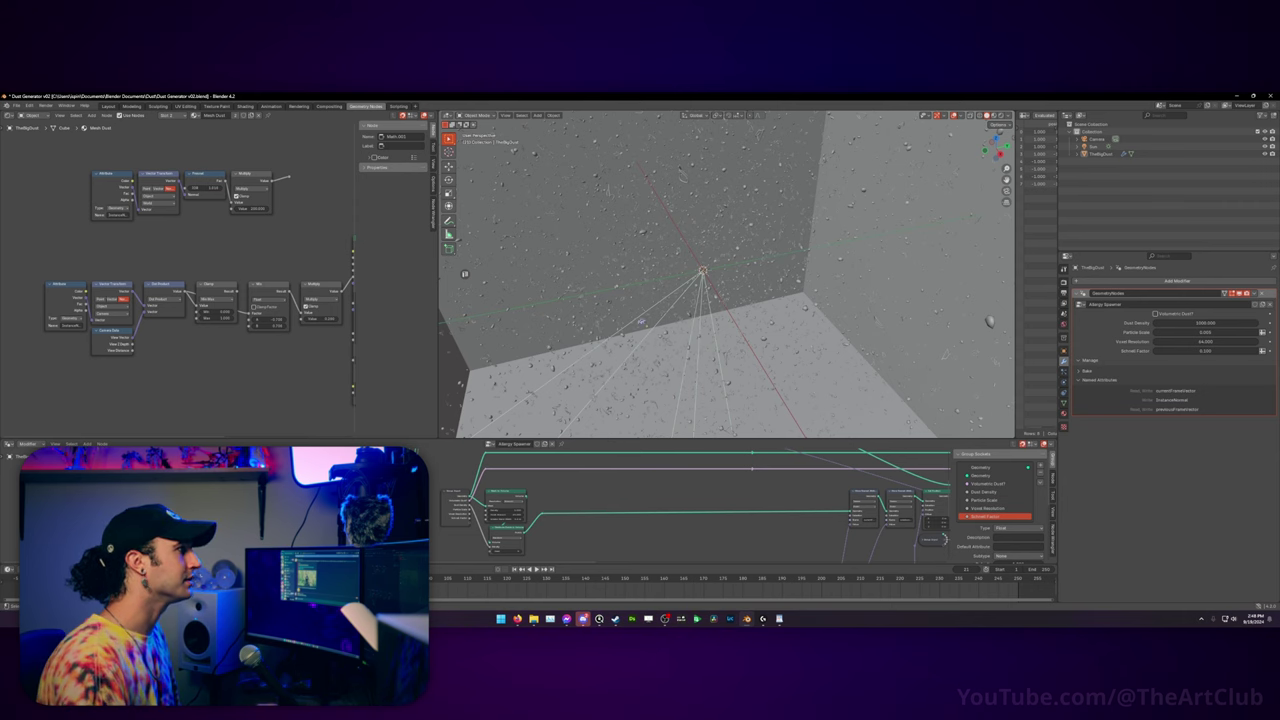
Step: Orbit and zoom around the emitter corner, ending with a steep look down at the floor dust
middle_drag(651, 228, 653, 232)
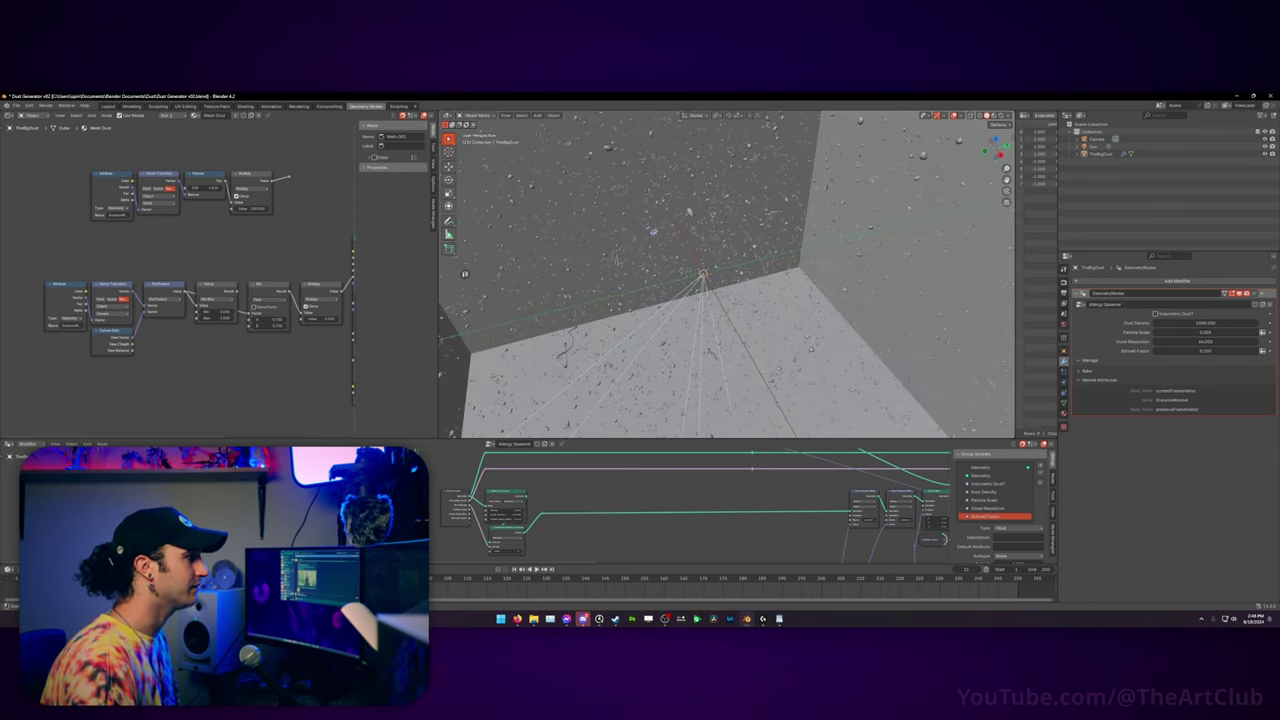
scroll(464, 273, up, 5)
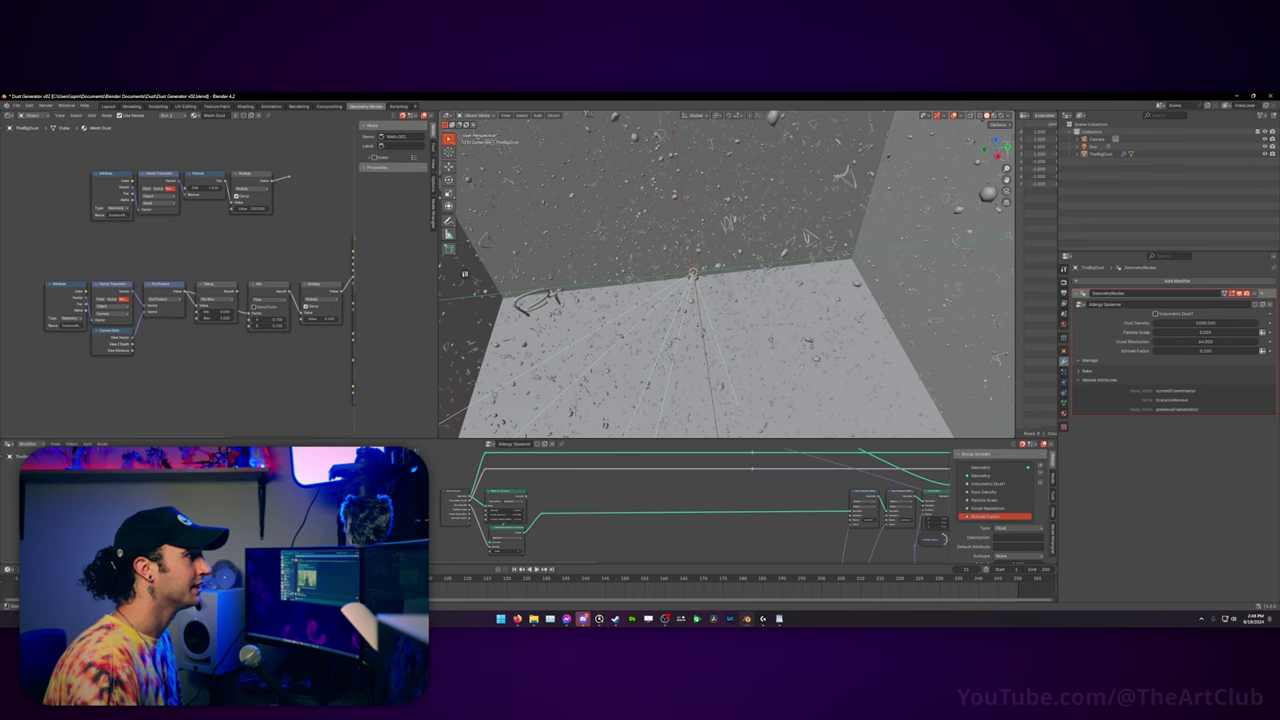
middle_drag(464, 273, 465, 273)
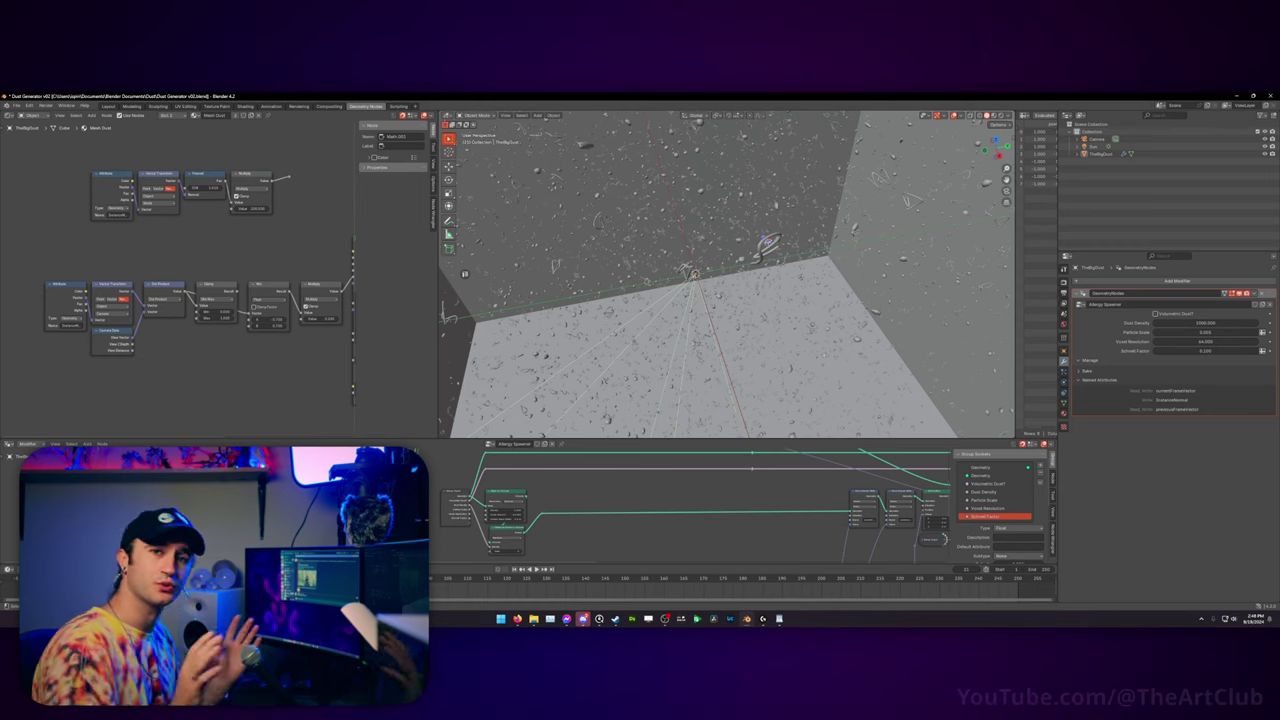
mouse_move(728, 300)
middle_down()
mouse_move(728, 270)
mouse_move(725, 300)
mouse_move(720, 282)
middle_up()
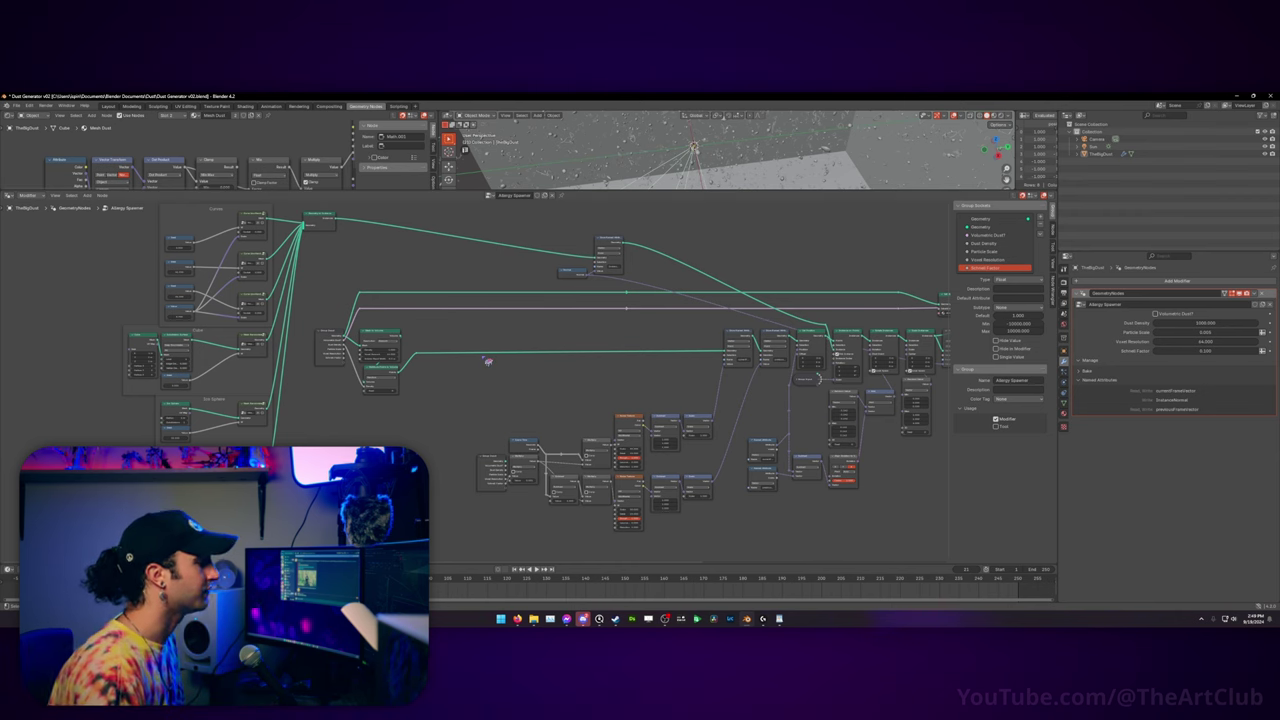
Step: Pan across the node tree, box-select then deselect the lower nodes, and enlarge the 3D viewport
middle_drag(572, 336, 411, 343)
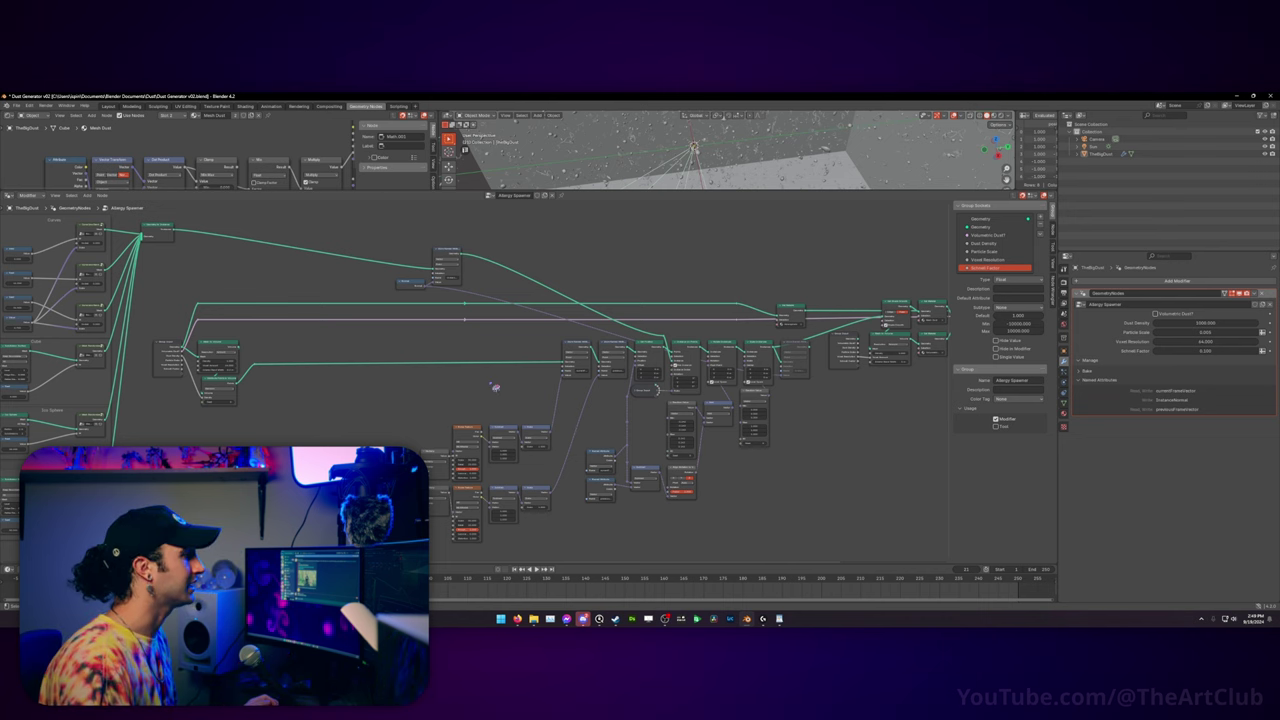
middle_drag(494, 380, 417, 307)
drag(164, 349, 777, 530)
click(503, 537)
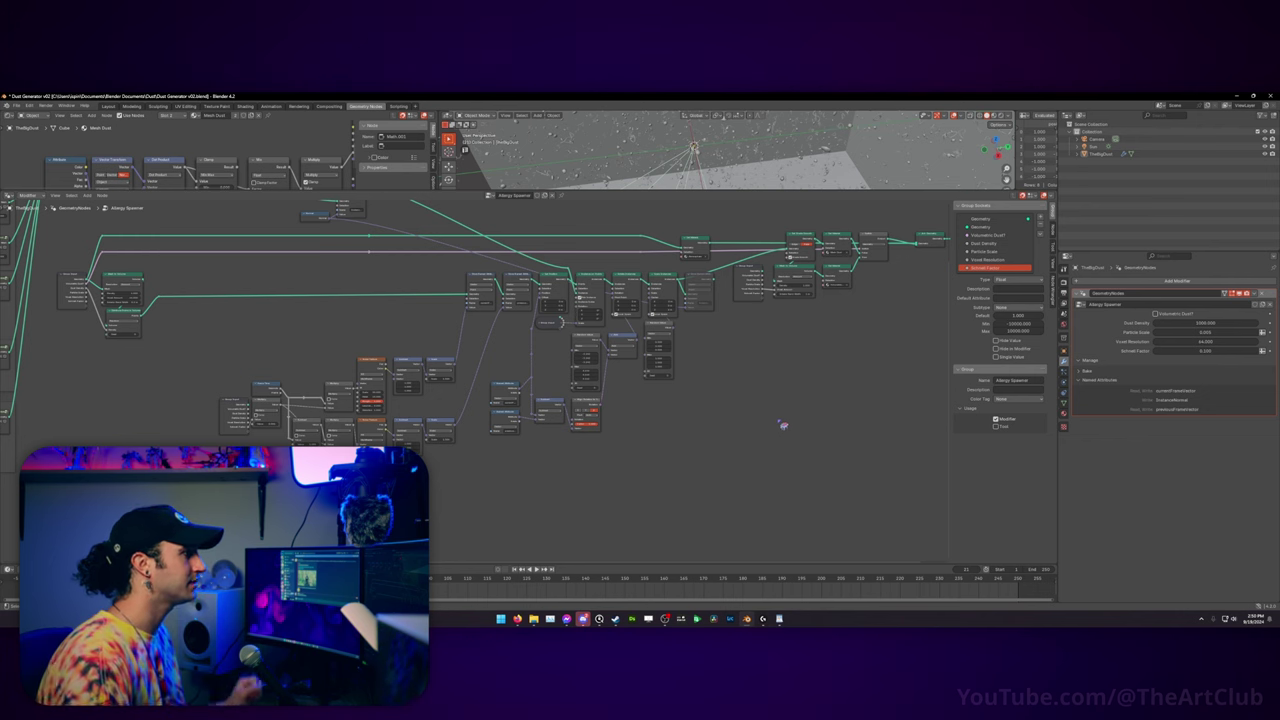
drag(740, 191, 713, 458)
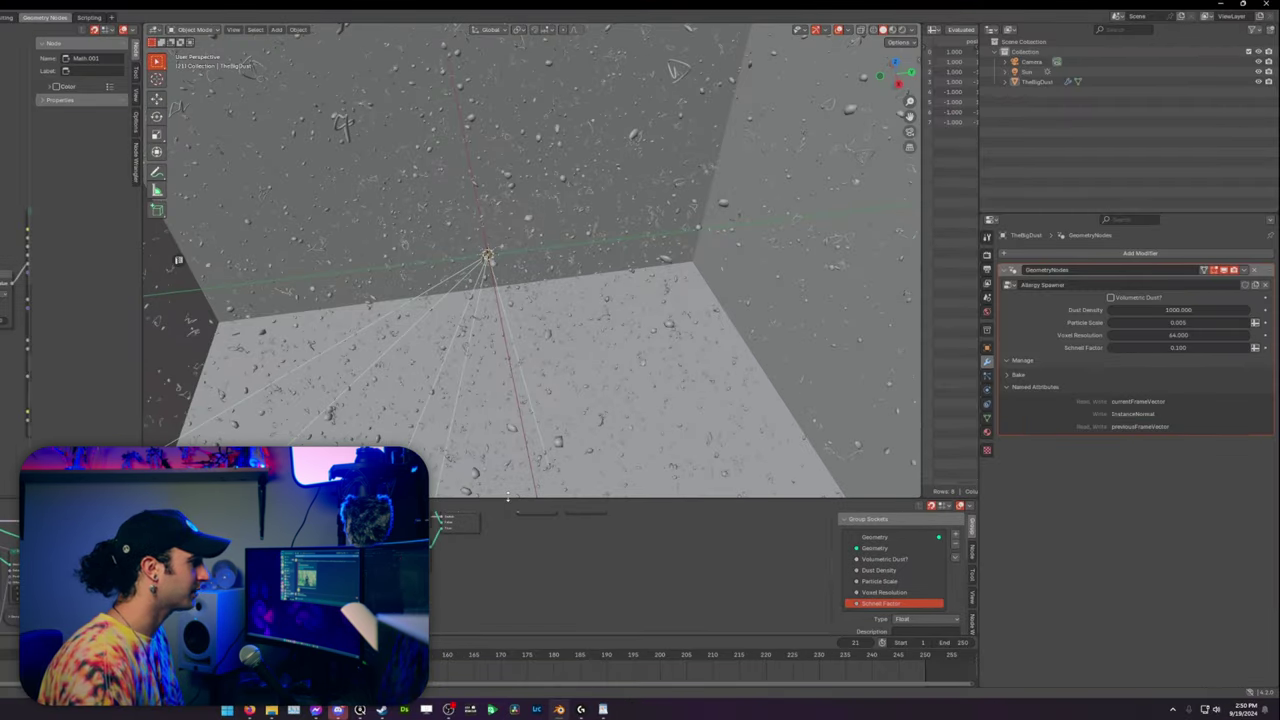
Step: Preview larger Particle Scale, re-enable Volumetric Dust?, and set Voxel Resolution to 8
mouse_move(1193, 322)
mouse_down()
mouse_move(1240, 322)
mouse_move(1193, 322)
mouse_up()
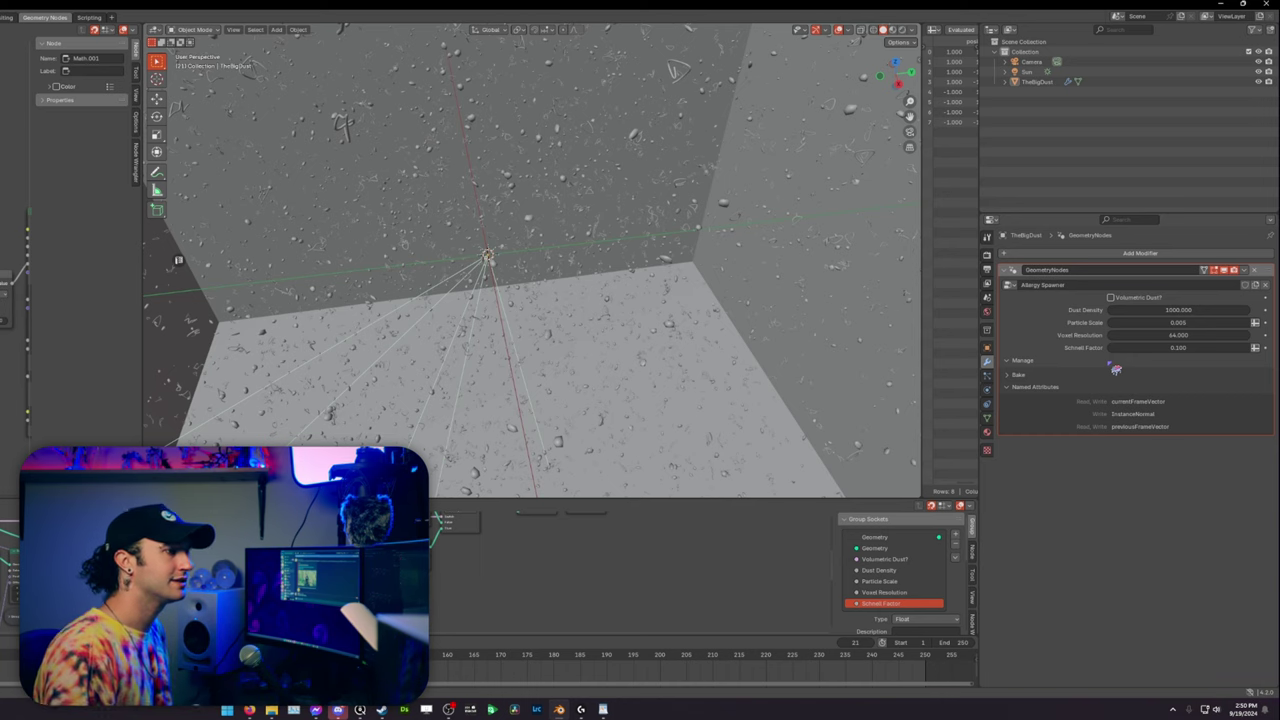
click(1110, 297)
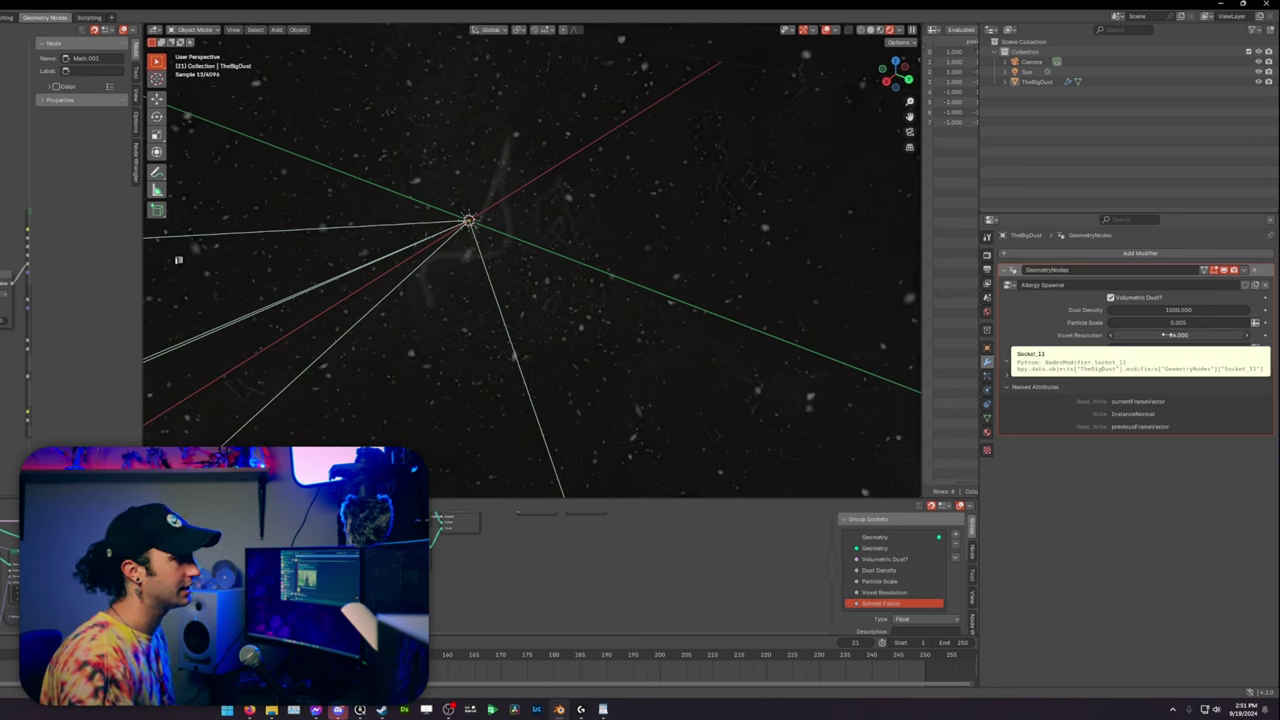
click(1168, 335)
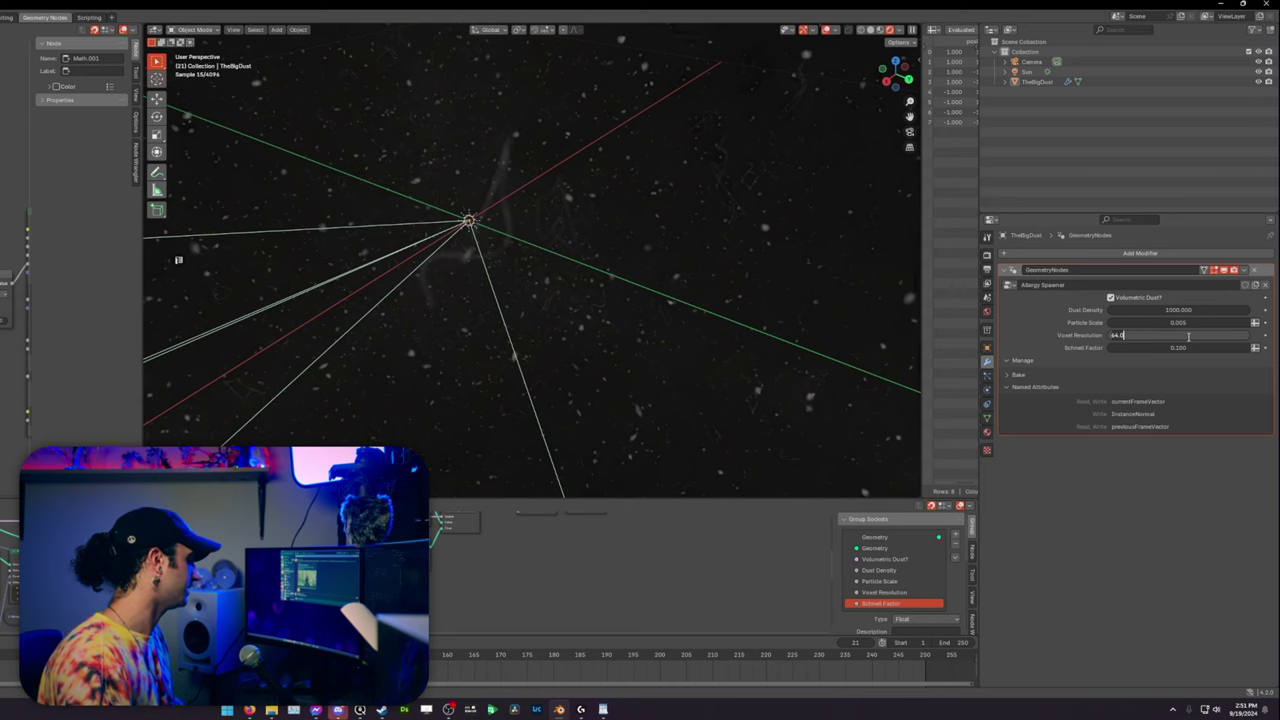
text(8)
key(Return)
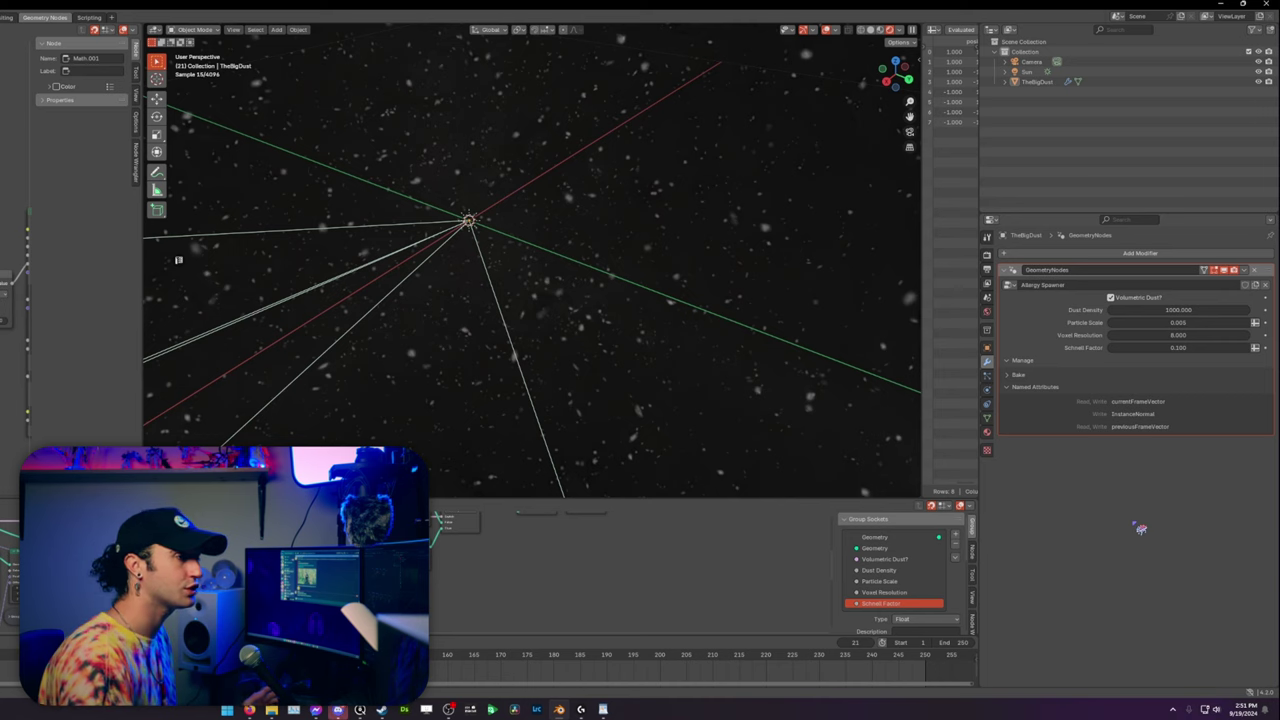
Step: Try Voxel Resolution values of about 12 and 128, then restore it to 64
drag(1158, 335, 1163, 335)
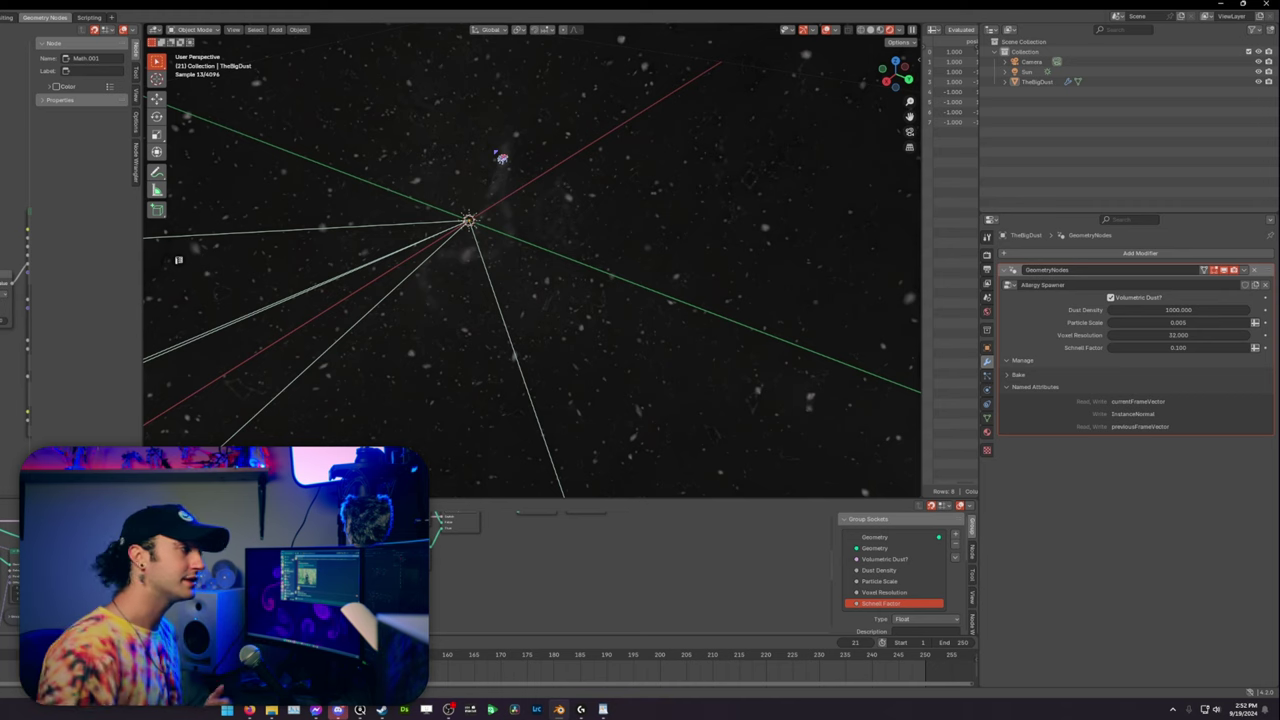
click(1163, 335)
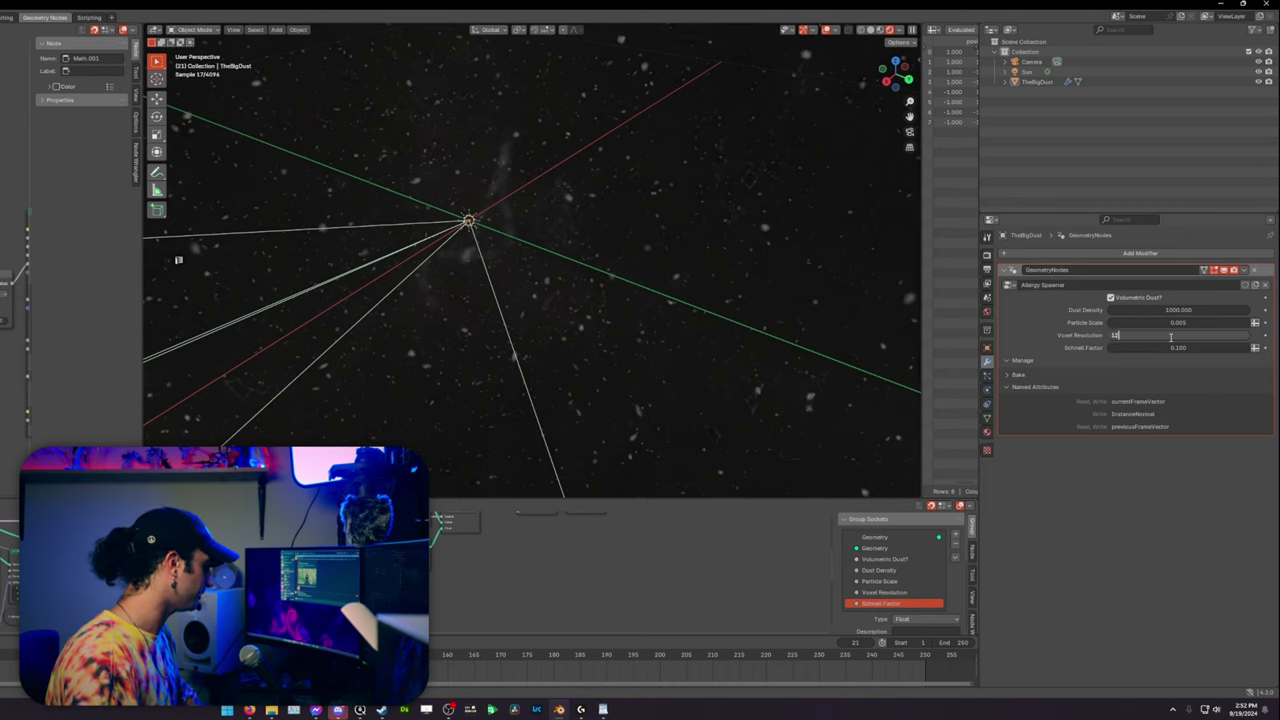
text(128)
key(Return)
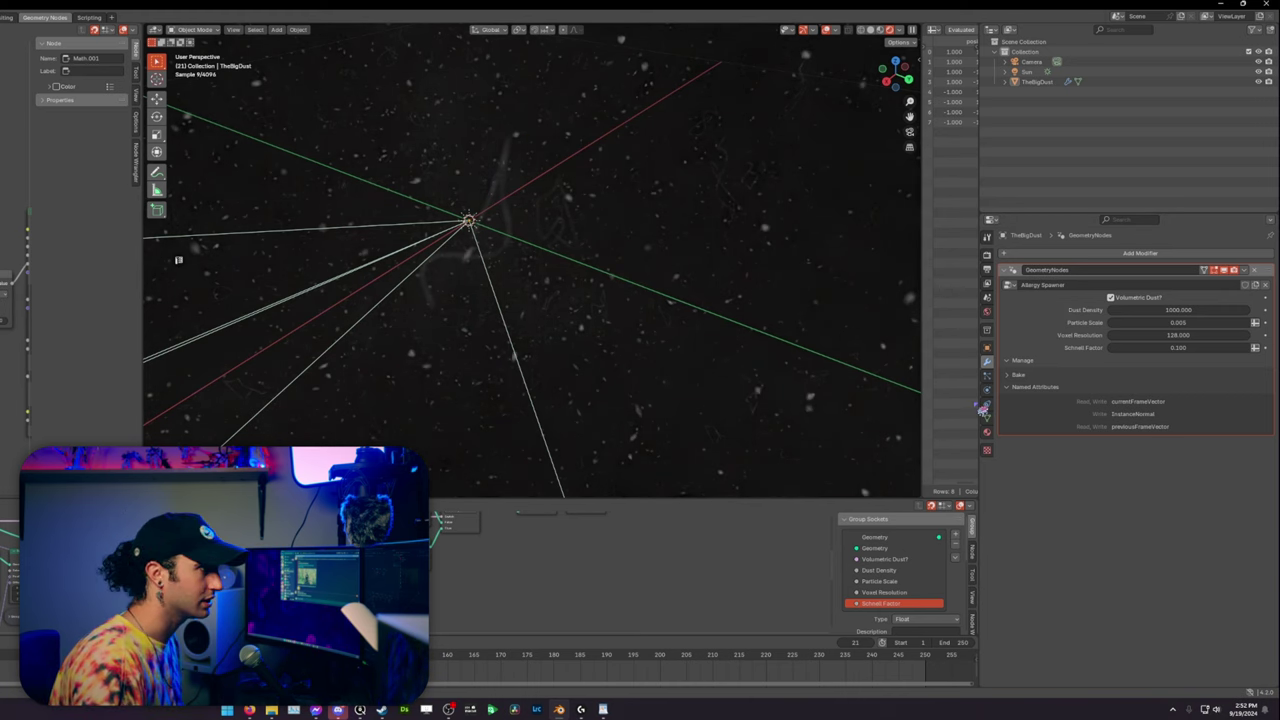
click(1190, 335)
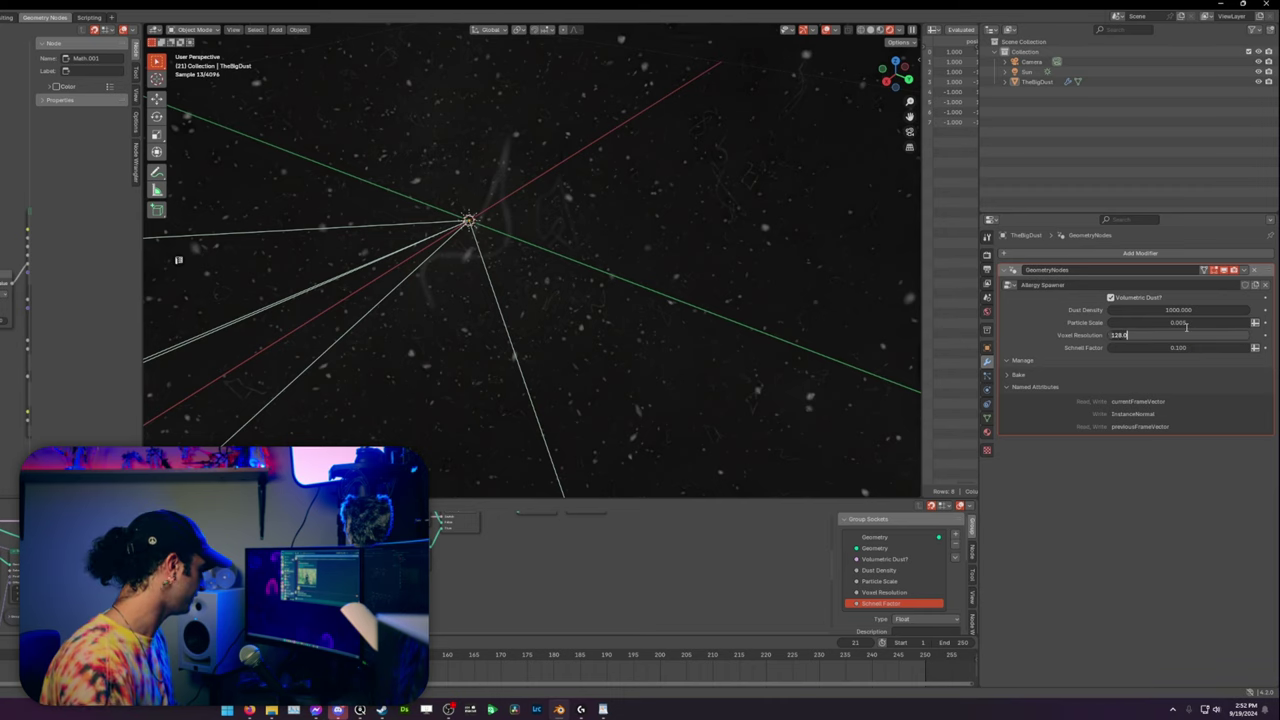
text(640)
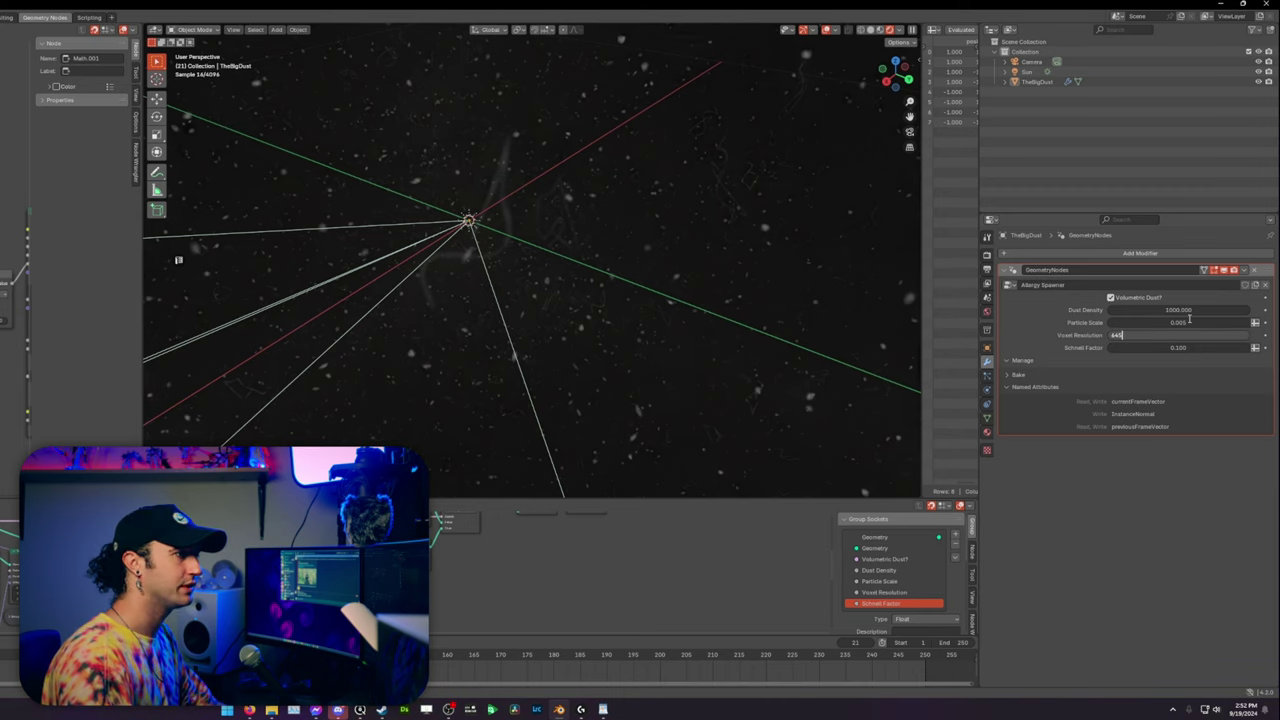
key(Return)
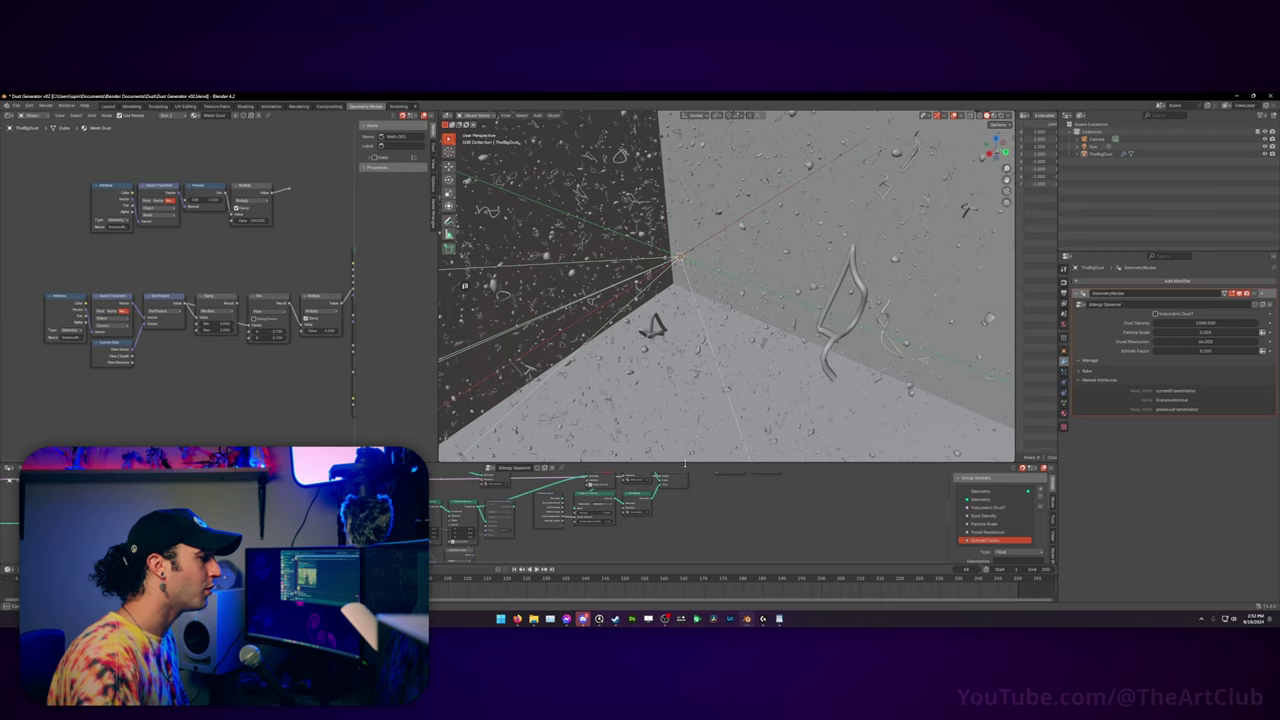
drag(685, 463, 685, 370)
Step: Enlarge the node editor and open the Volumetric Dust material in the Material tab
middle_drag(660, 470, 704, 472)
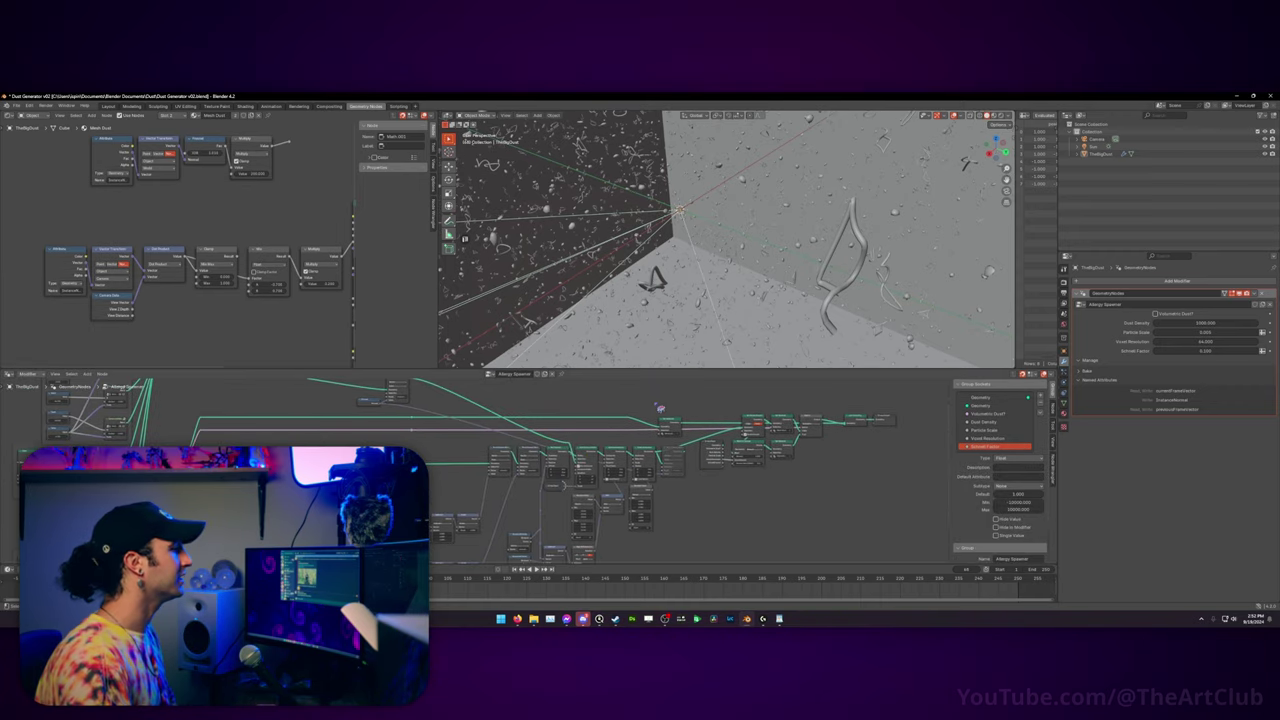
click(1064, 421)
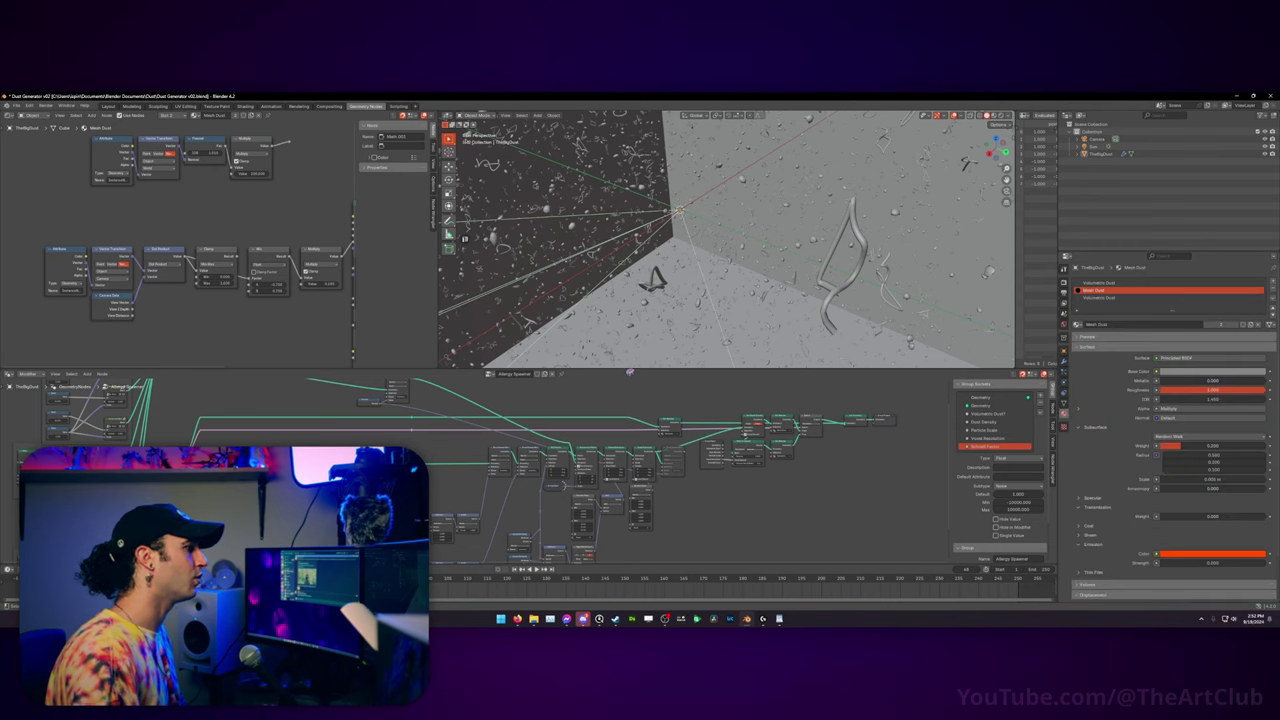
click(1165, 283)
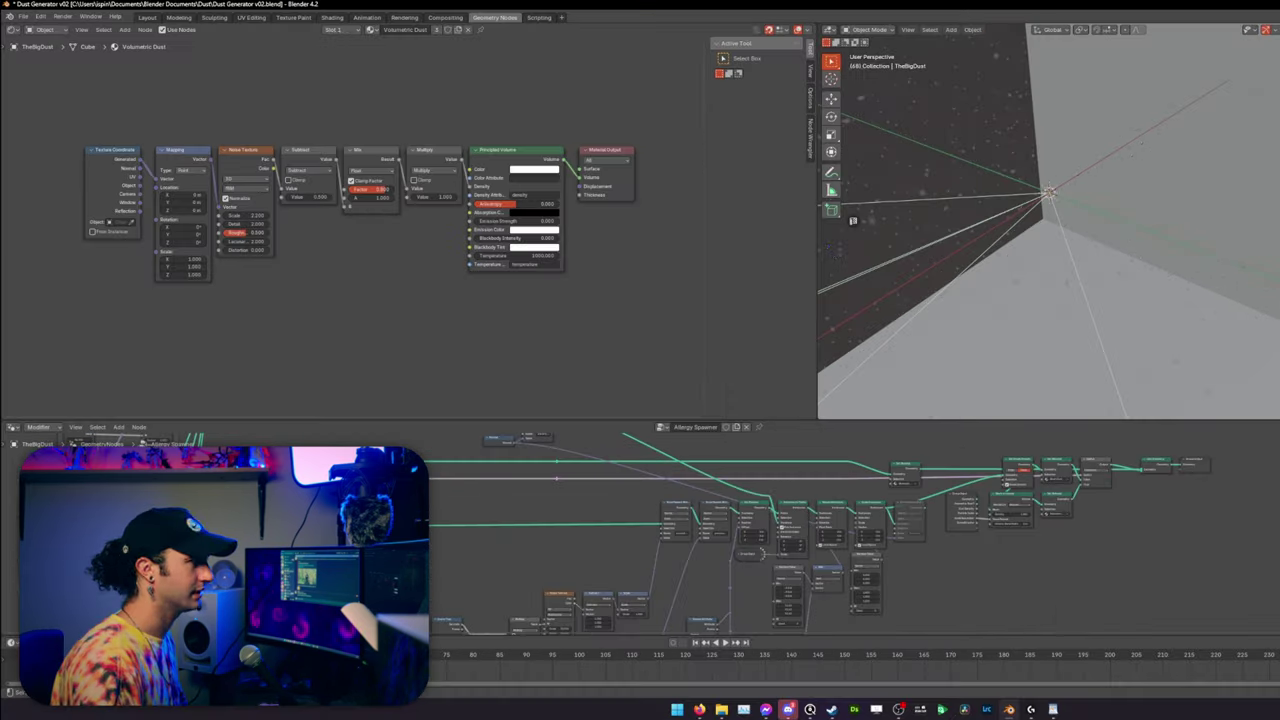
Step: Test a stronger Multiply value, revert it to 1, then switch to the Mesh Dust material
key(ctrl+z)
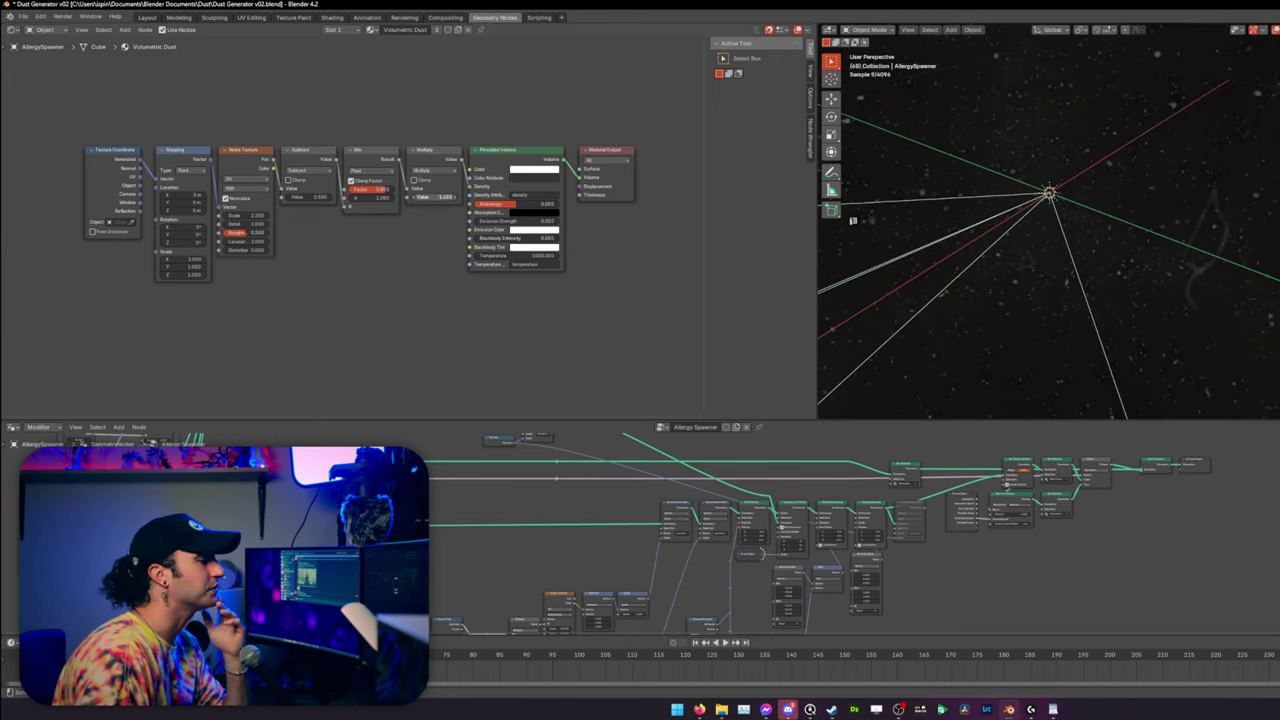
key(ctrl+z)
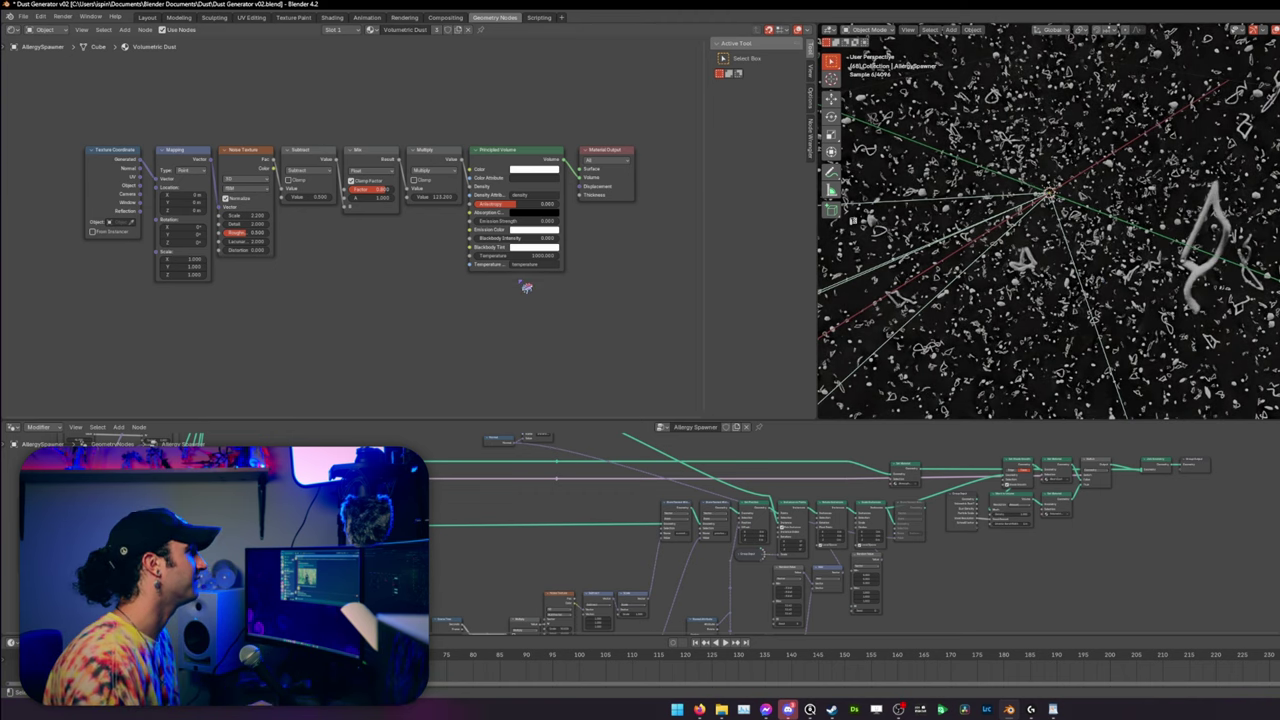
key(ctrl+z)
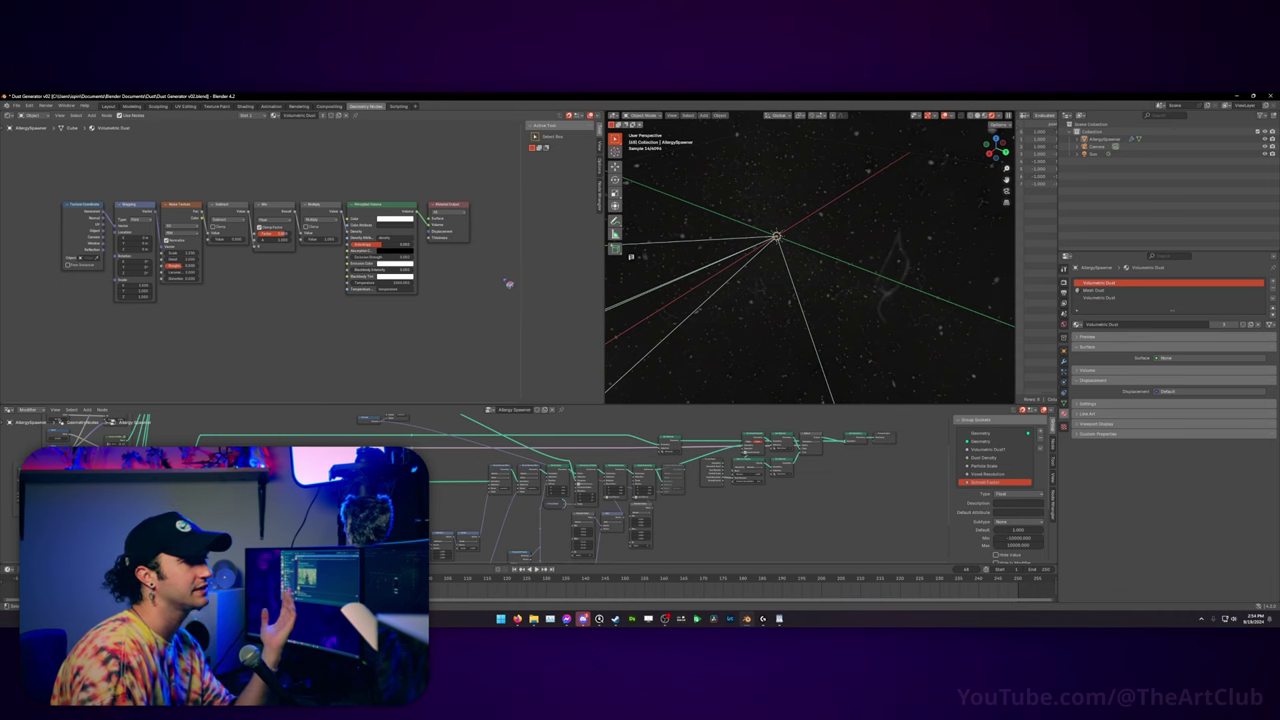
click(1120, 291)
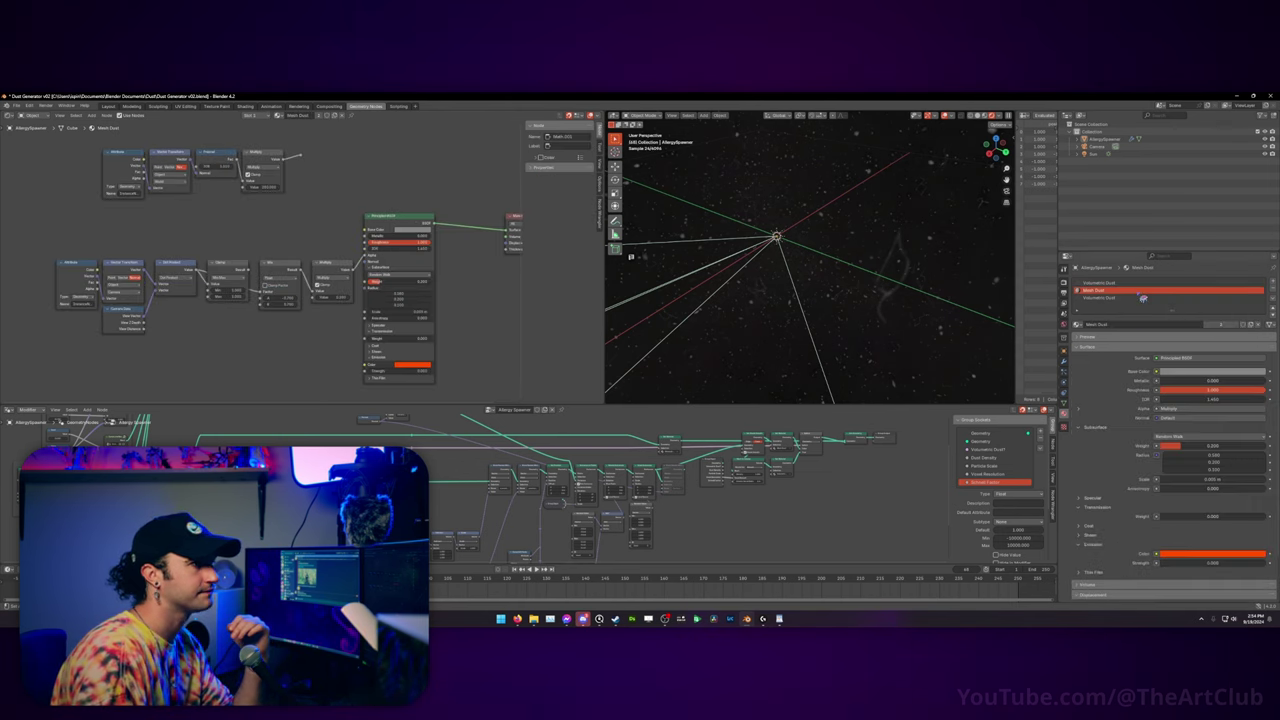
Step: Turn off Volumetric Dust? on the Allergy Spawner modifier so it spawns mesh dust
click(1064, 361)
click(1178, 316)
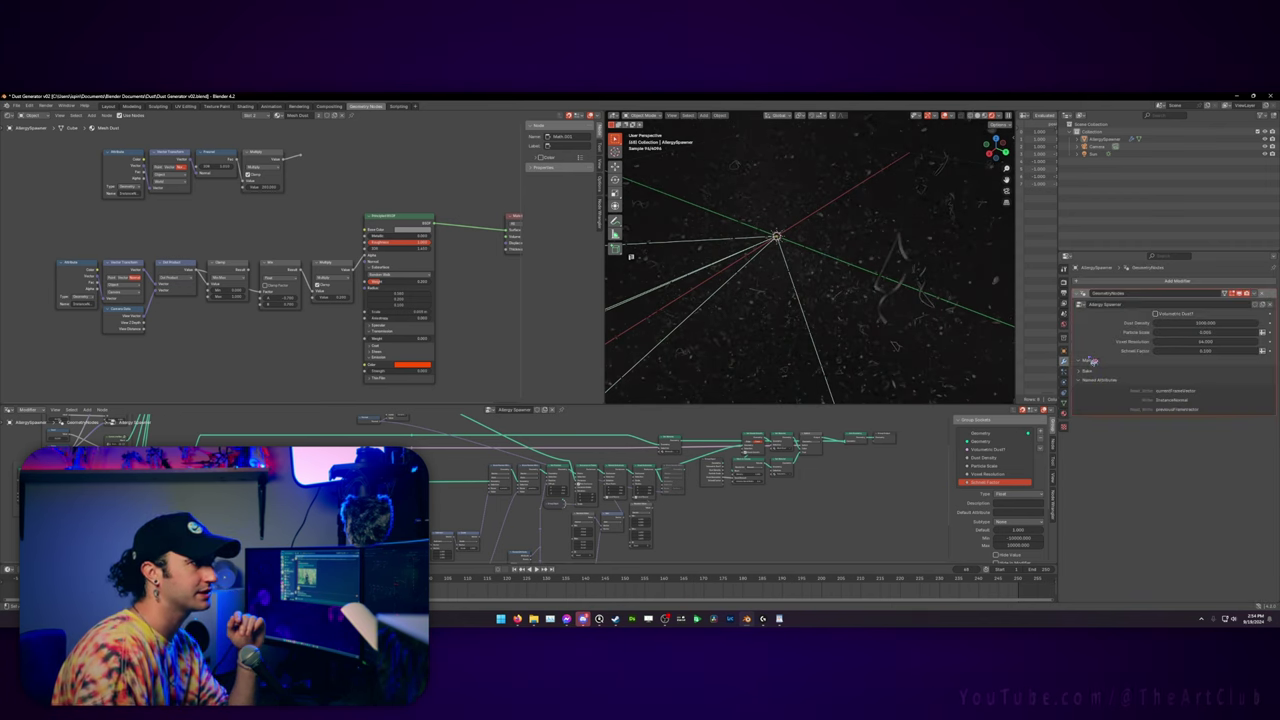
click(1064, 413)
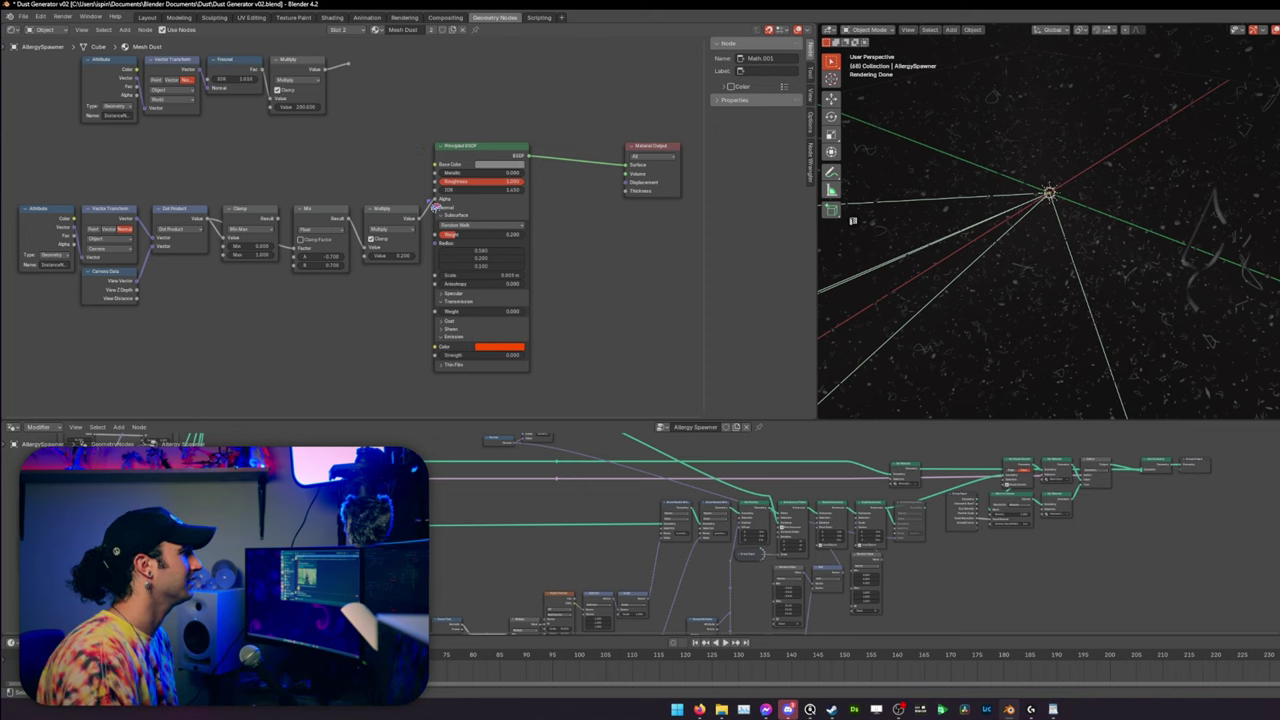
Step: In the Mesh Dust node tree, test disconnecting Alpha, restore it, and raise the Multiply value
drag(428, 205, 418, 210)
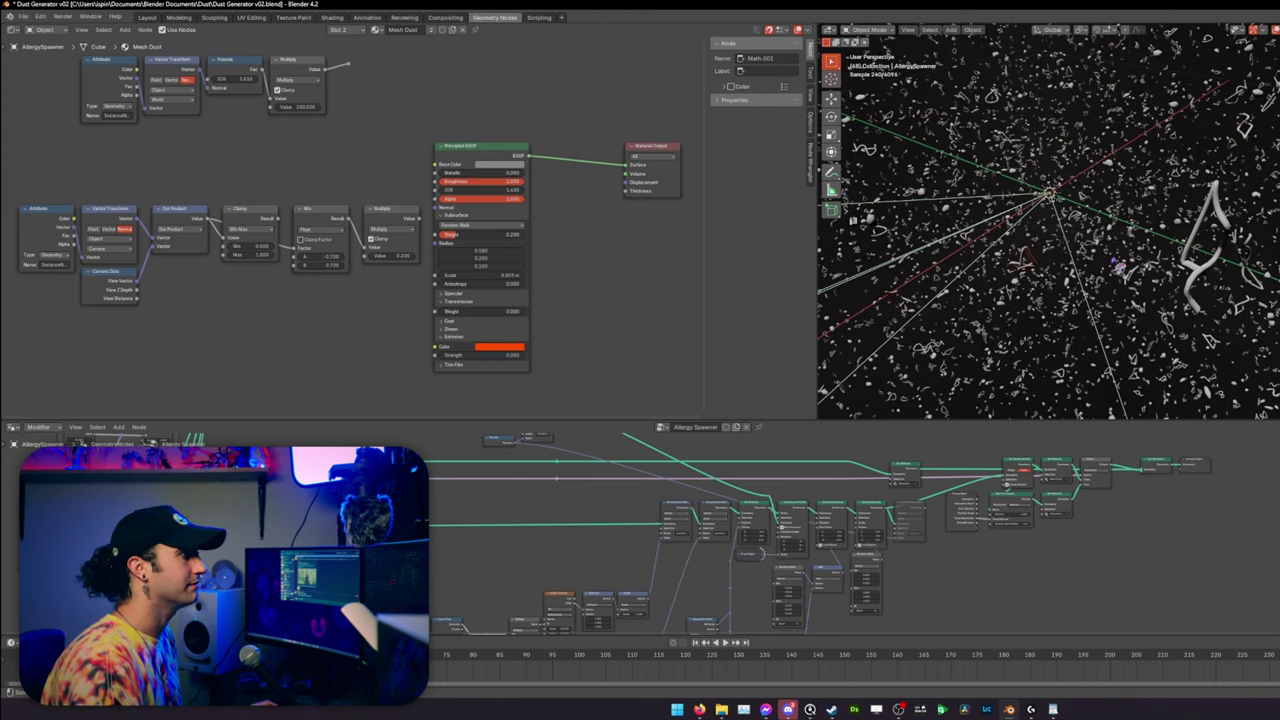
key(ctrl+z)
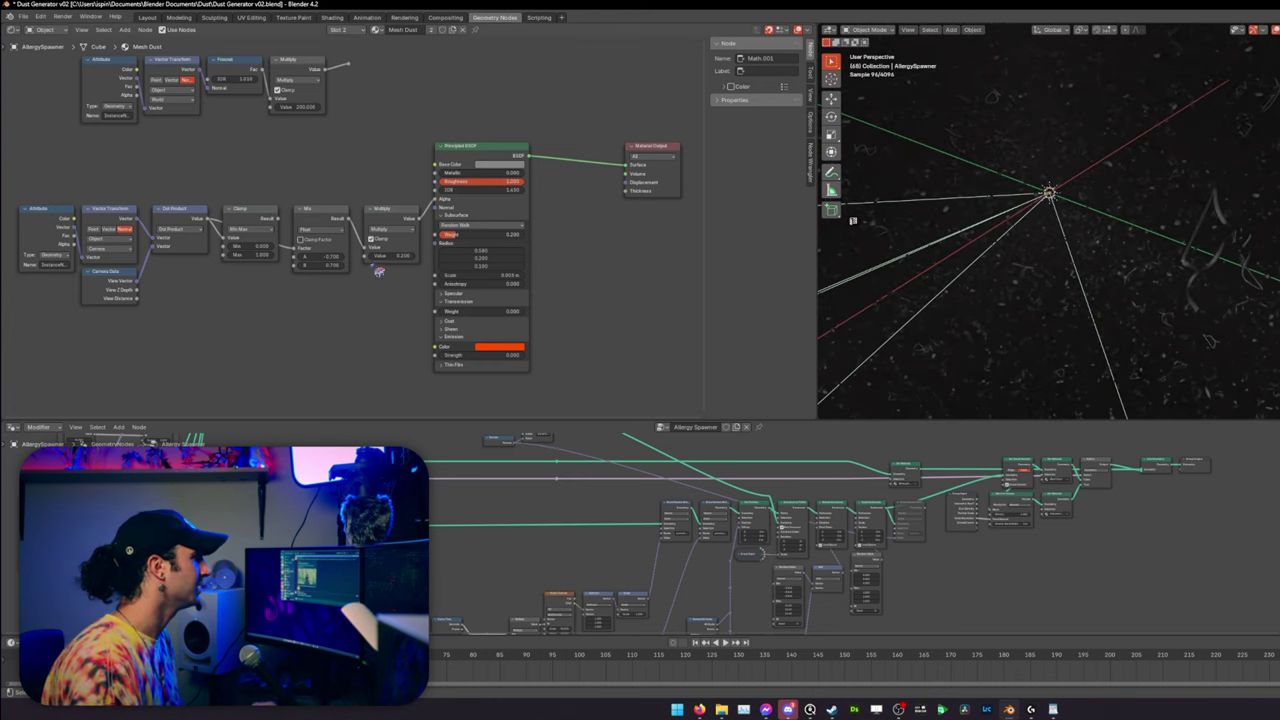
drag(385, 256, 405, 256)
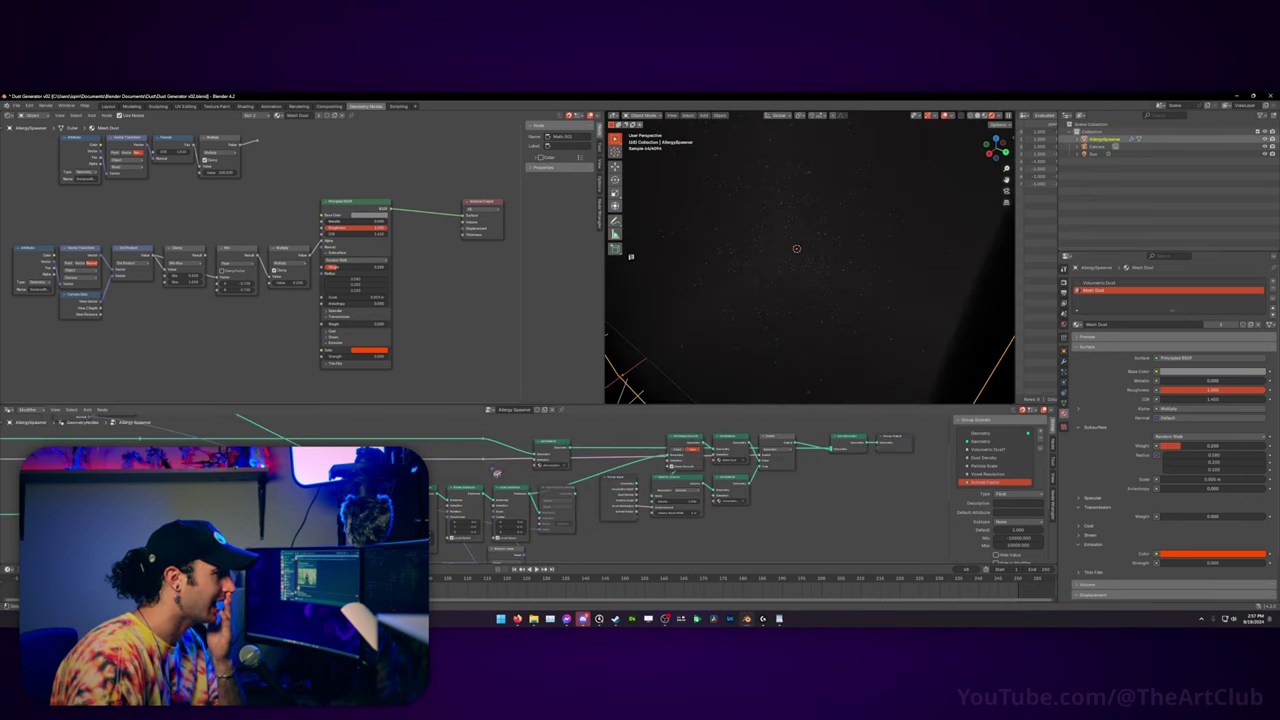
Step: Zoom to the Atmosphere material's Volume Scatter node, try Density 0, then revert to 0.010
click(1110, 297)
scroll(324, 291, up, 4)
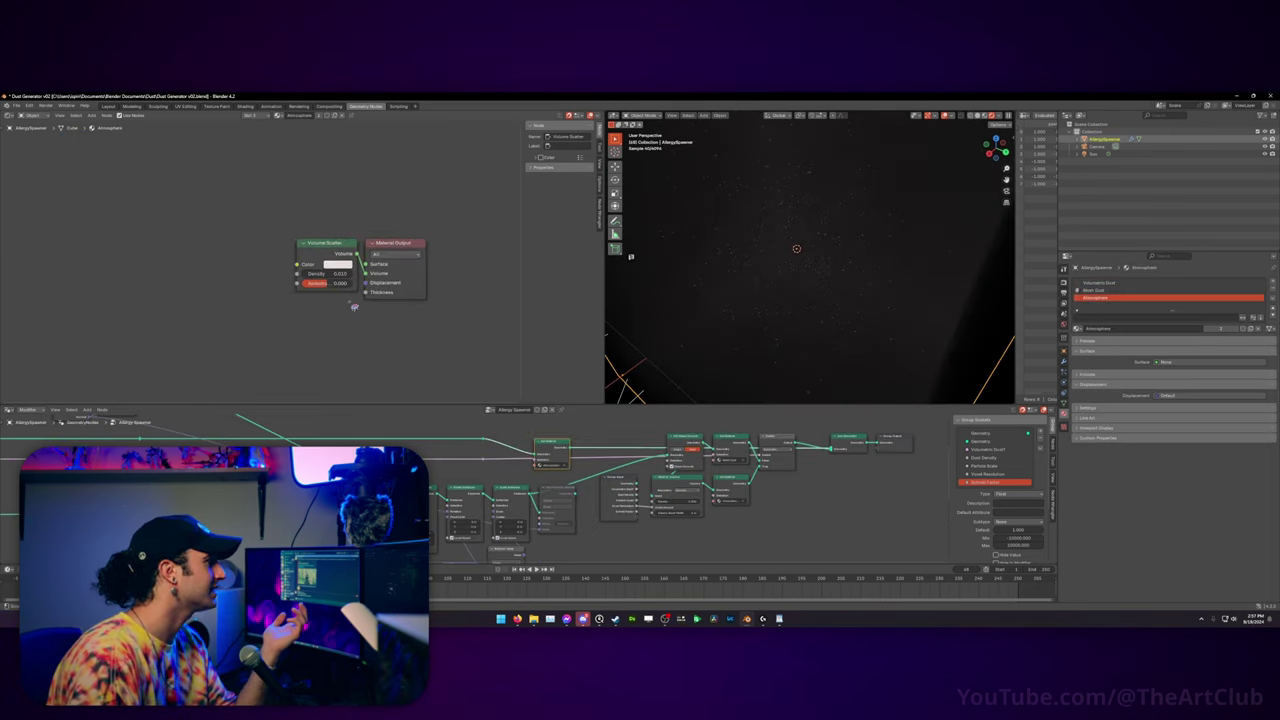
scroll(348, 307, up, 1)
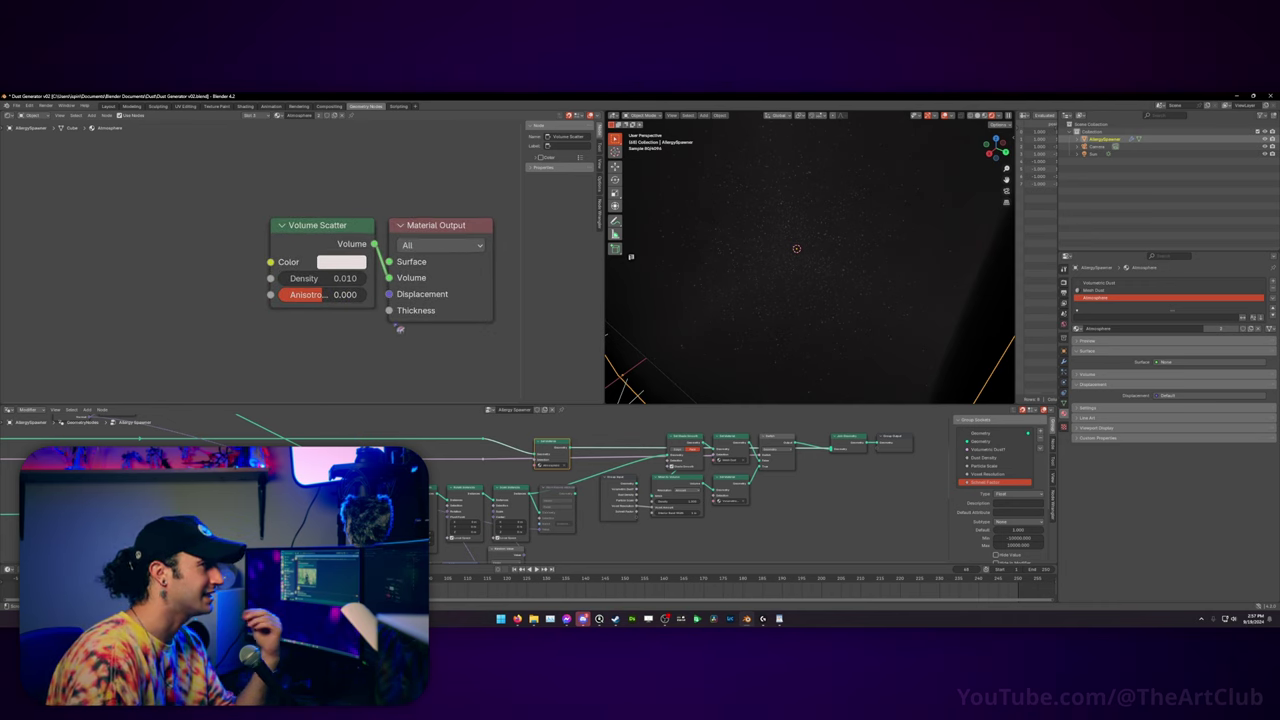
click(284, 278)
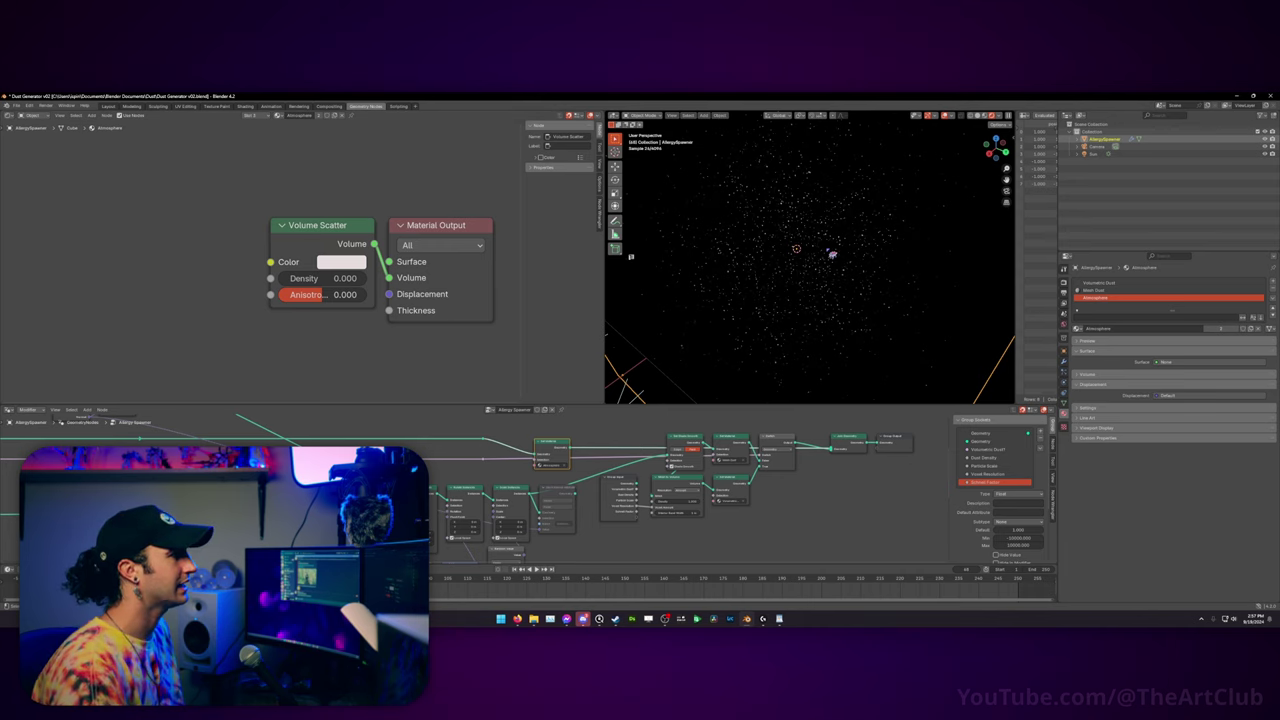
key(ctrl+z)
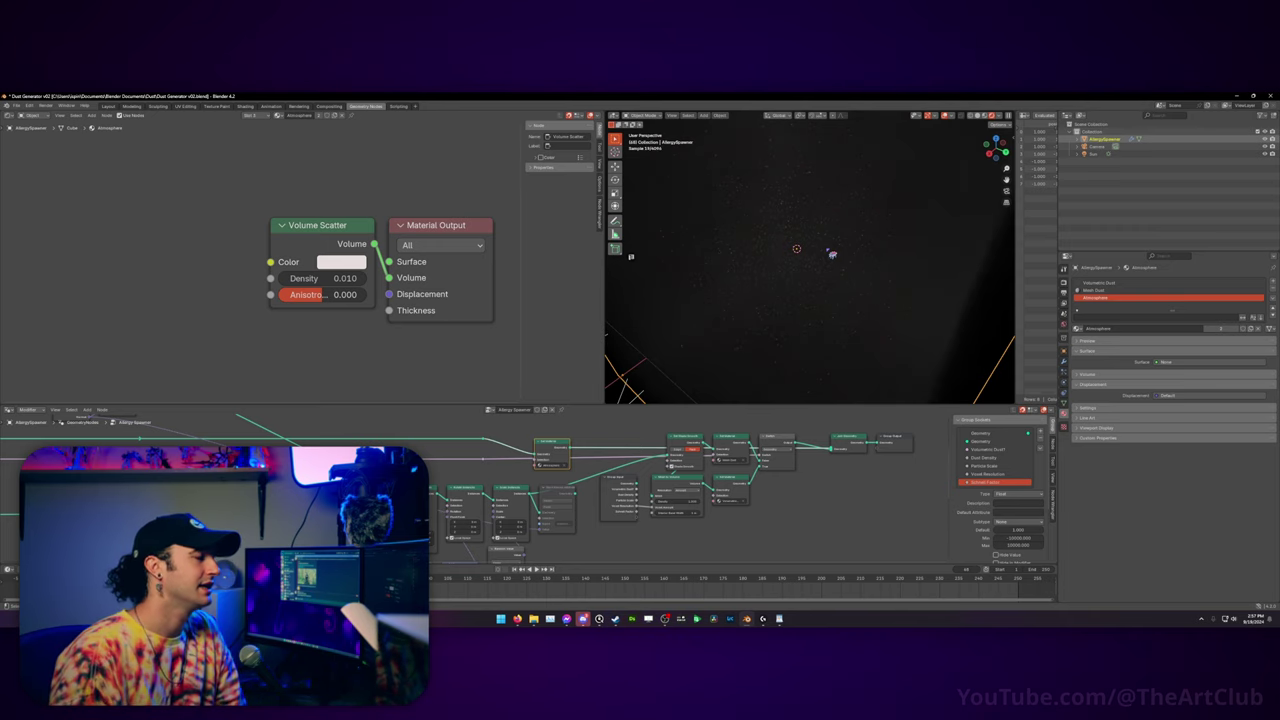
mouse_move(352, 262)
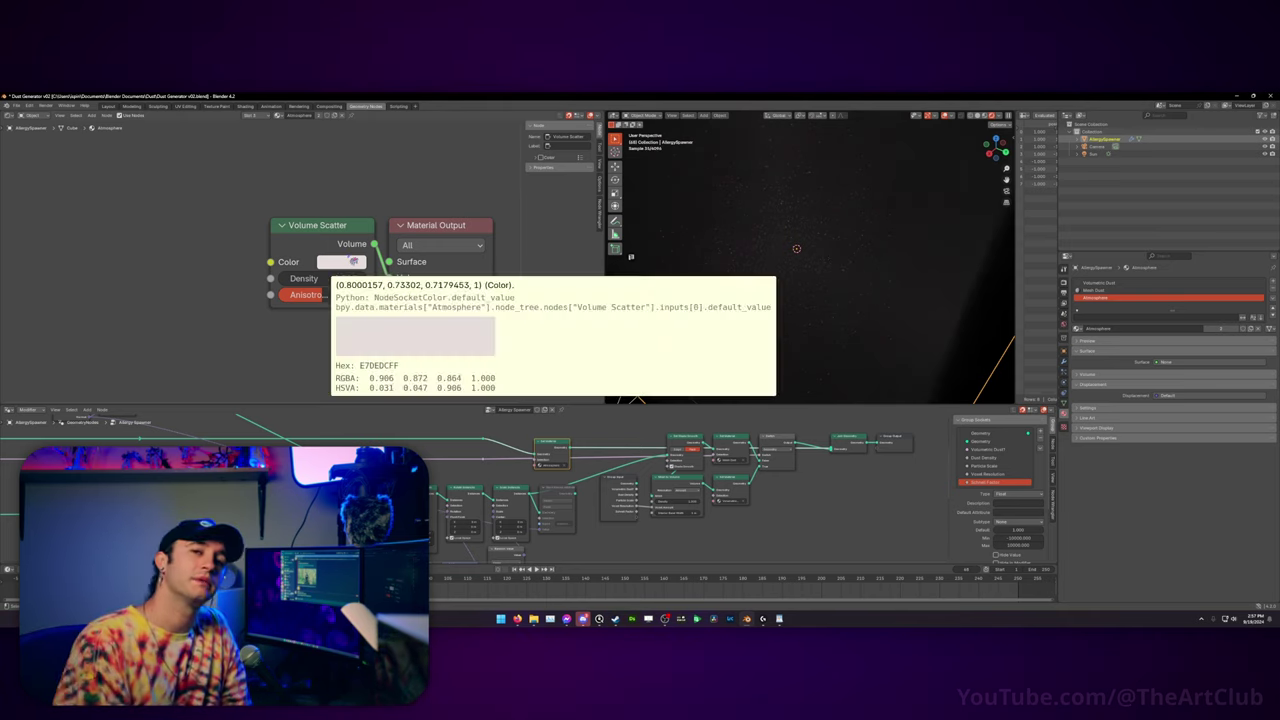